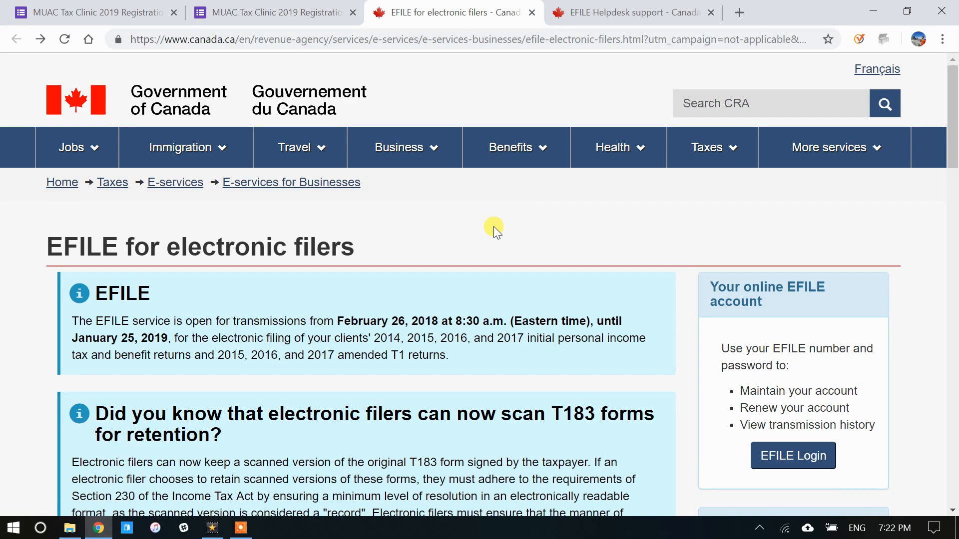
# Step: Scroll the EFILE for electronic filers page down to the Yearly renewal instructions
pyautogui.scroll(-15, 494, 226)
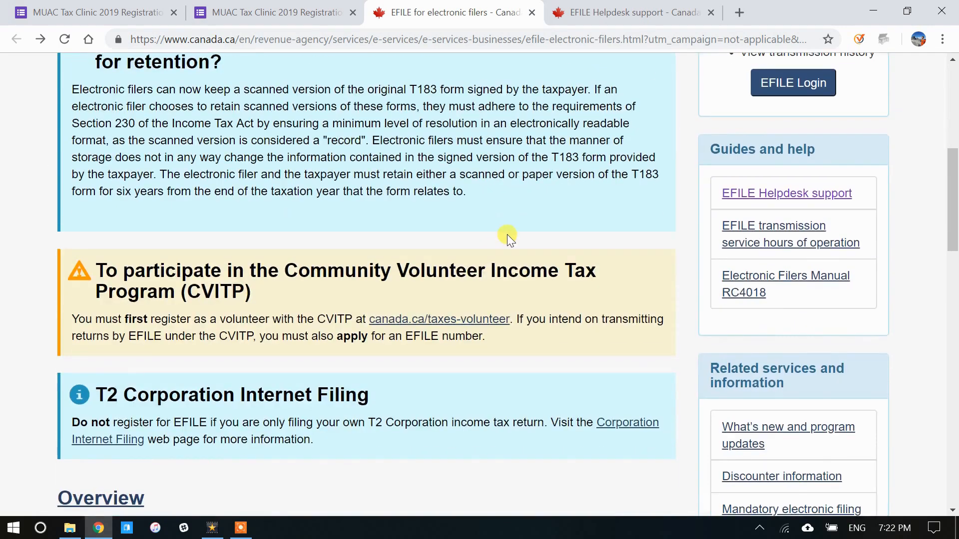
pyautogui.scroll(-3, 253, 270)
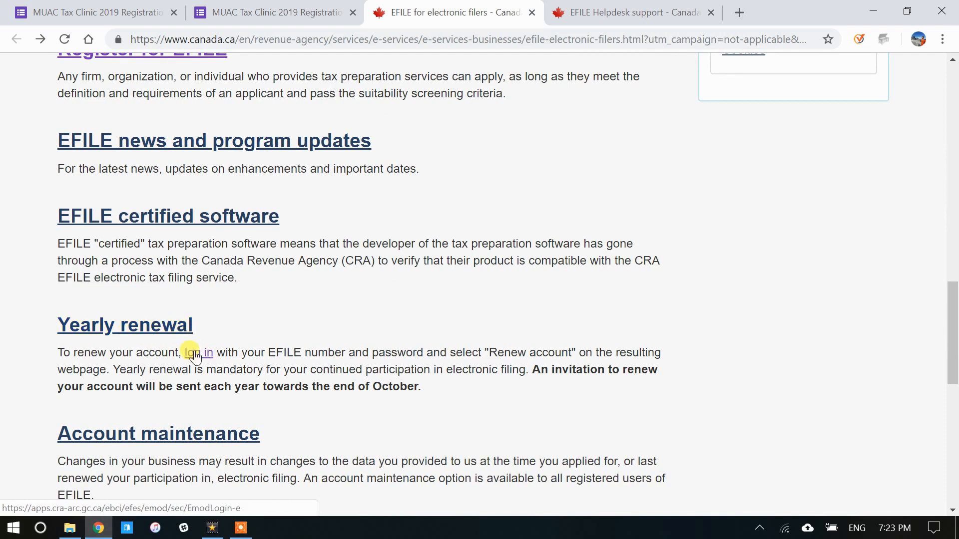
pyautogui.click(199, 355)
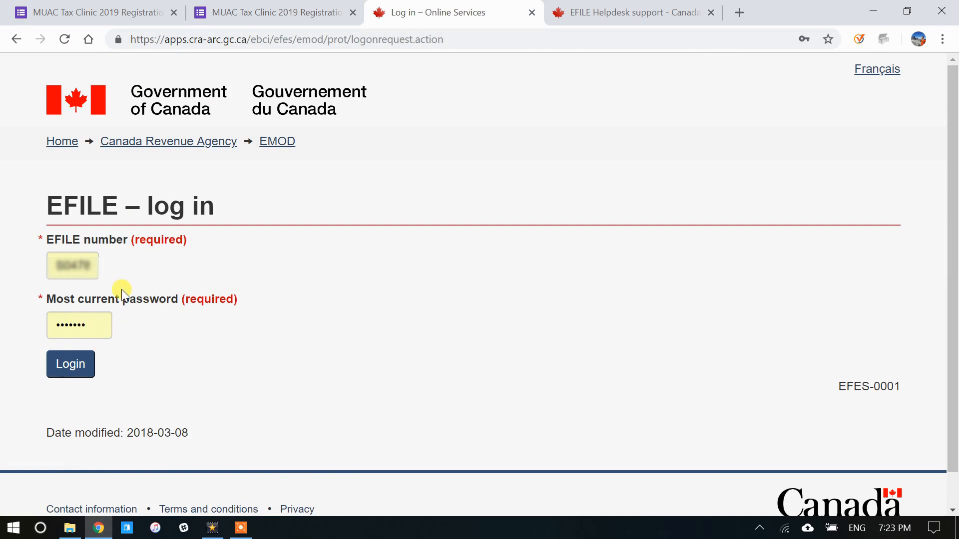
pyautogui.click(581, 11)
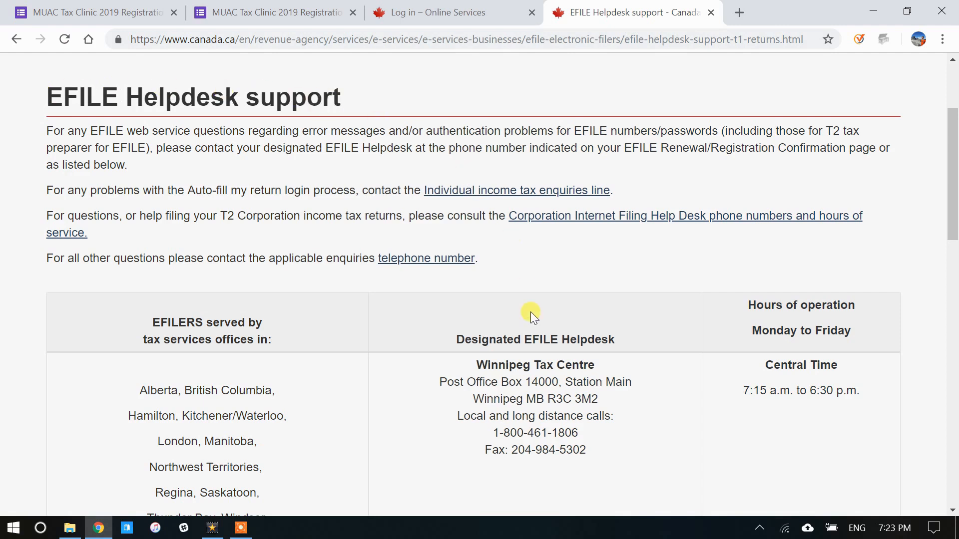
pyautogui.moveTo(492, 434); pyautogui.dragTo(580, 436)
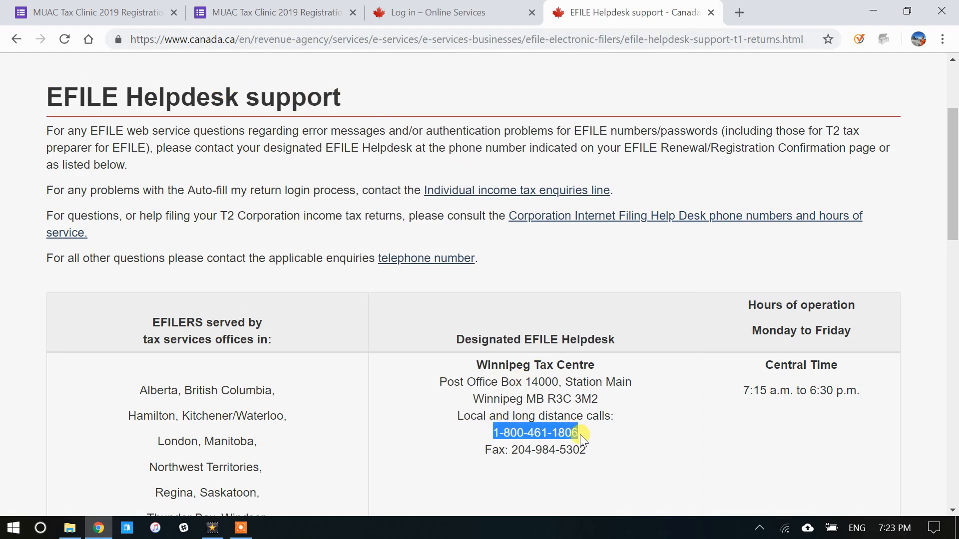
pyautogui.click(789, 403)
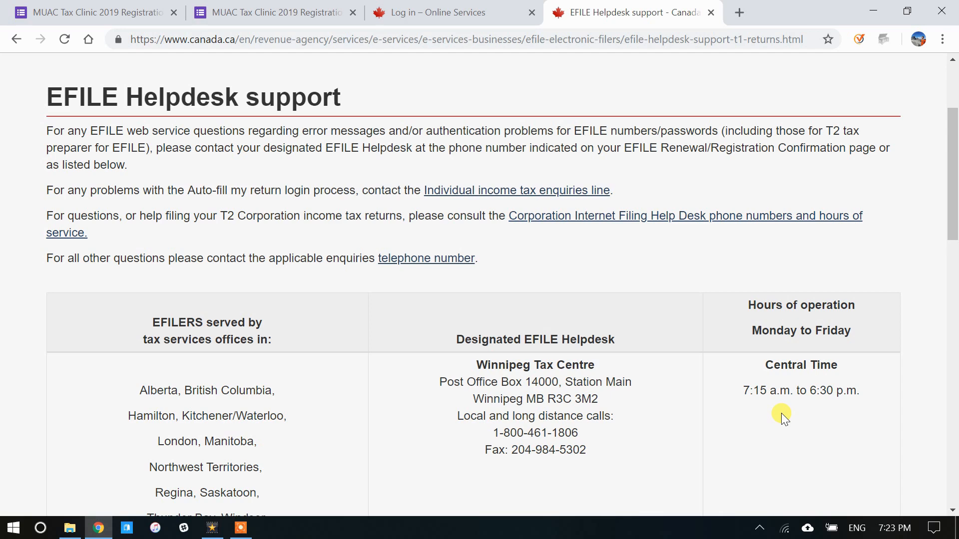
pyautogui.click(487, 14)
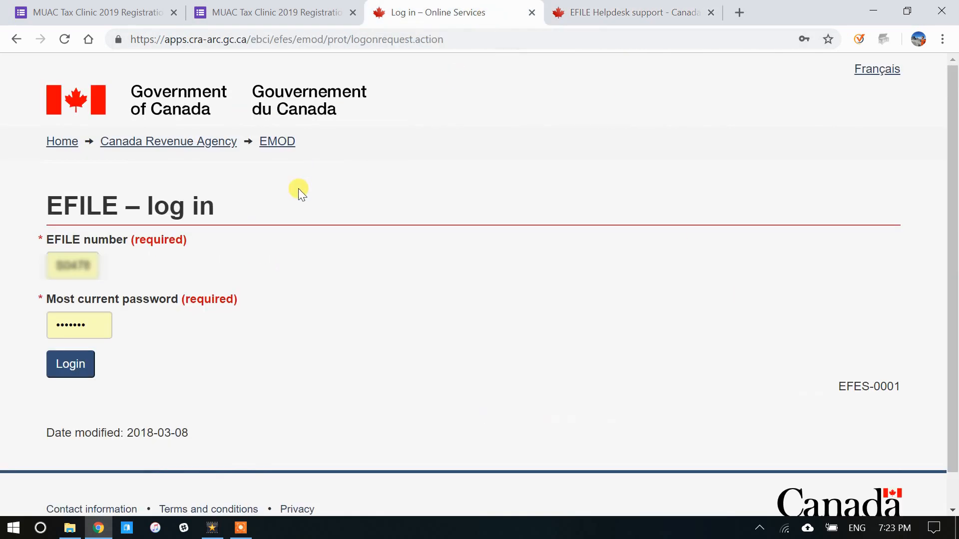
# Step: Sign in to view the EFILE select-action page, then go back to the electronic filers page
pyautogui.click(77, 364)
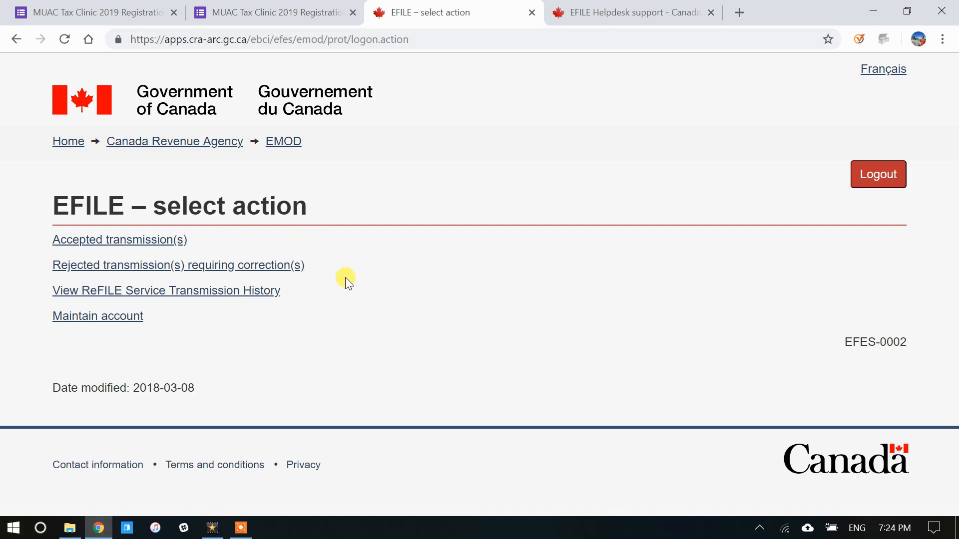
pyautogui.hotkey('alt', 'Left')
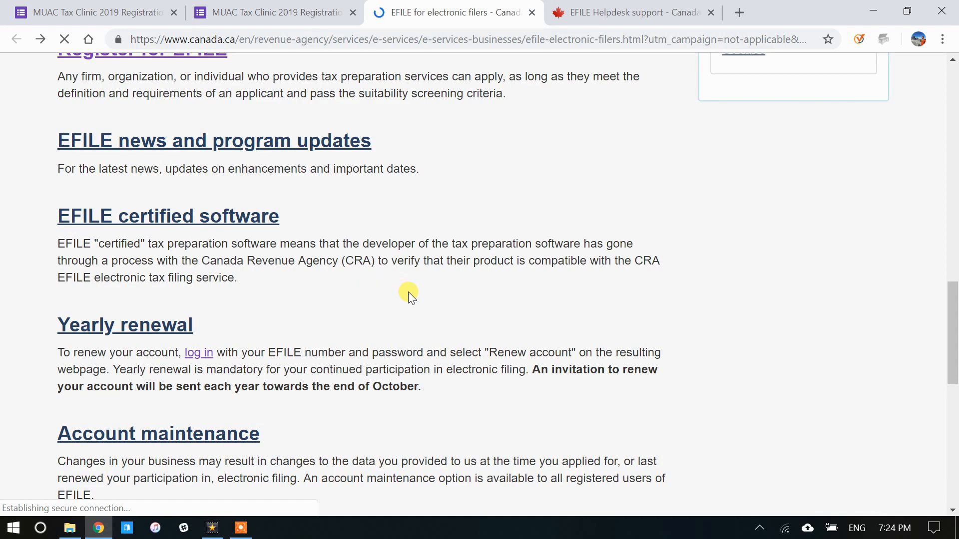
# Step: Reach the EFILE Registration Online form through the Apply for EFILE page's 'How can I apply?' section
pyautogui.scroll(3, 411, 292)
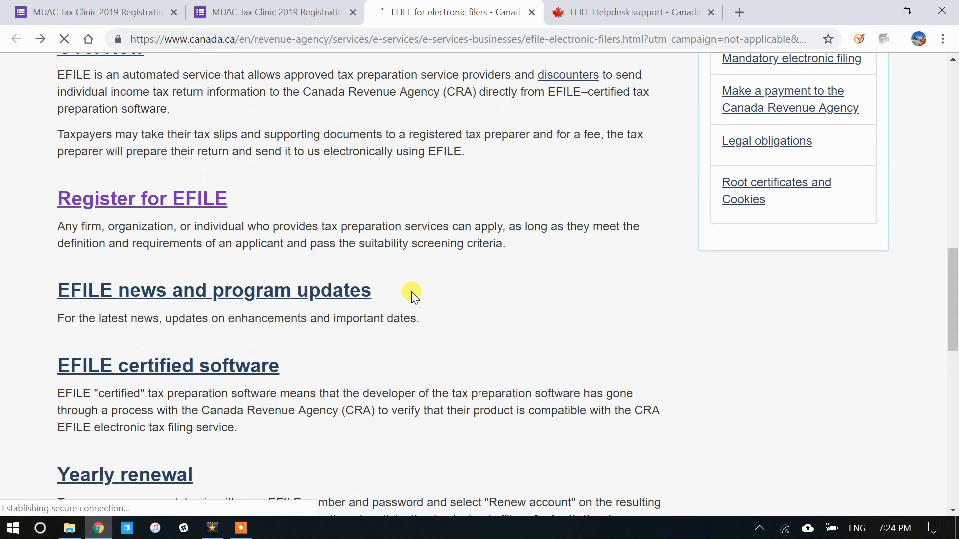
pyautogui.click(196, 202)
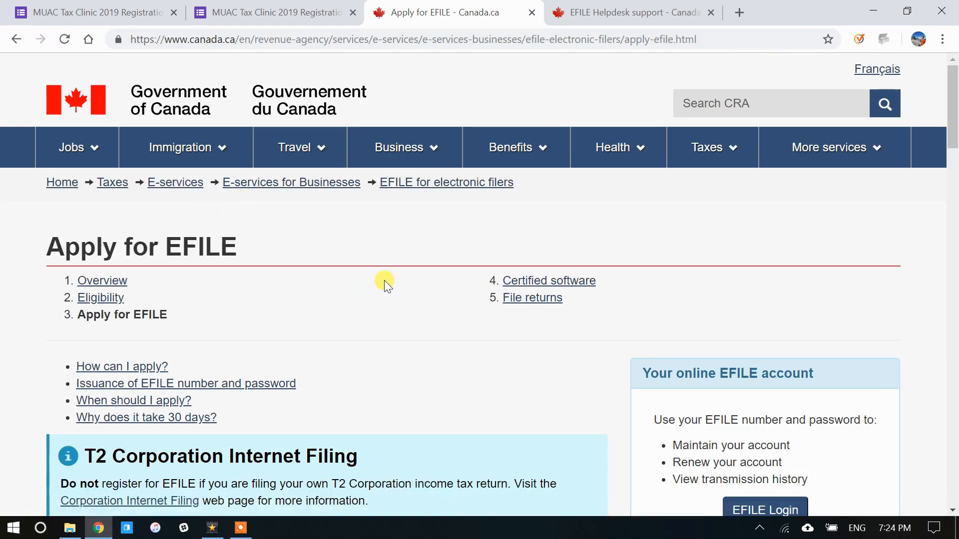
pyautogui.scroll(-7, 384, 280)
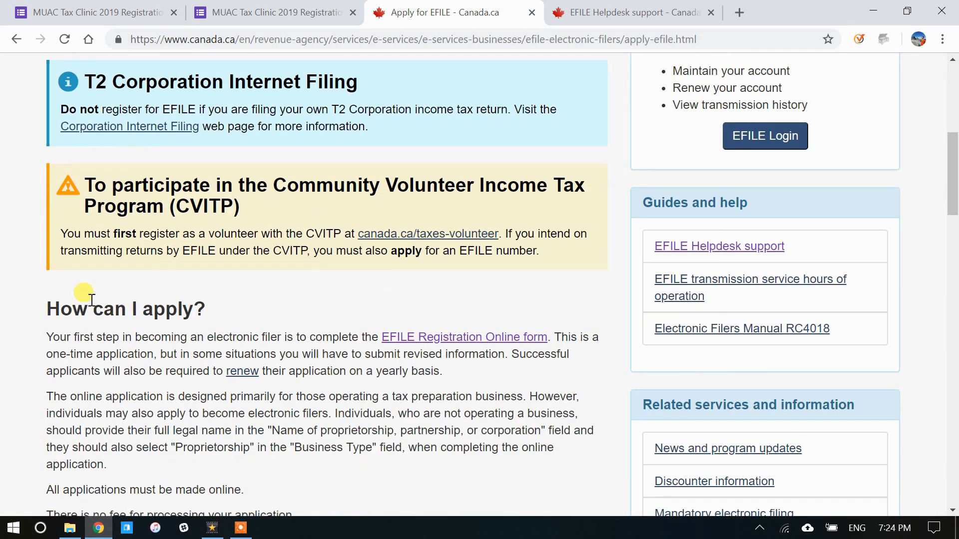
pyautogui.click(478, 338)
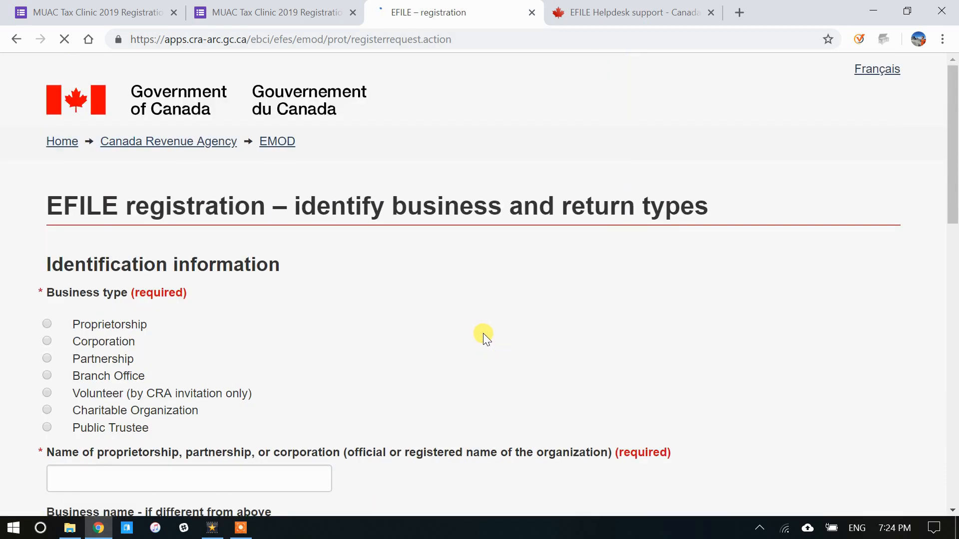
# Step: Choose 'Volunteer (by CRA invitation only)' as the business type and read the volunteer notice
pyautogui.scroll(-3, 232, 184)
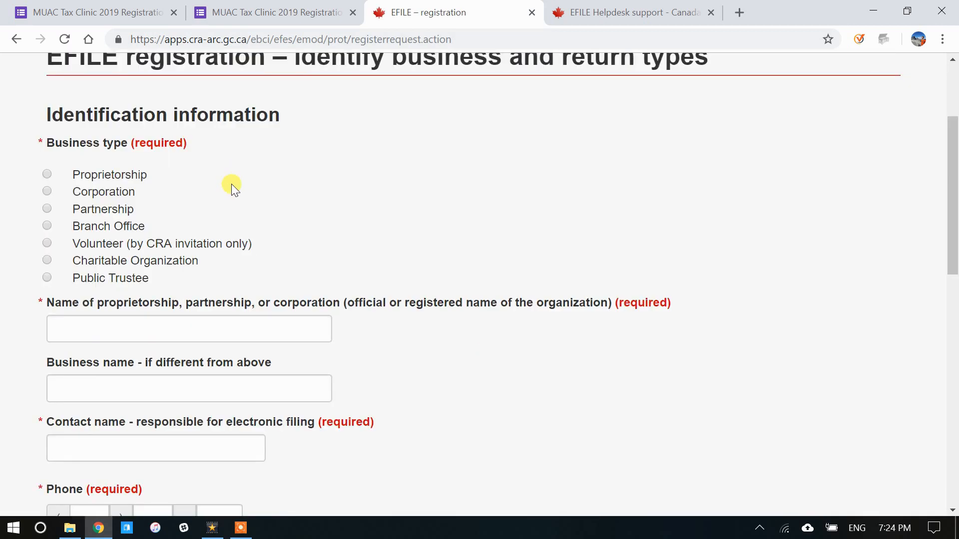
pyautogui.click(47, 243)
pyautogui.scroll(-1, 12, 252)
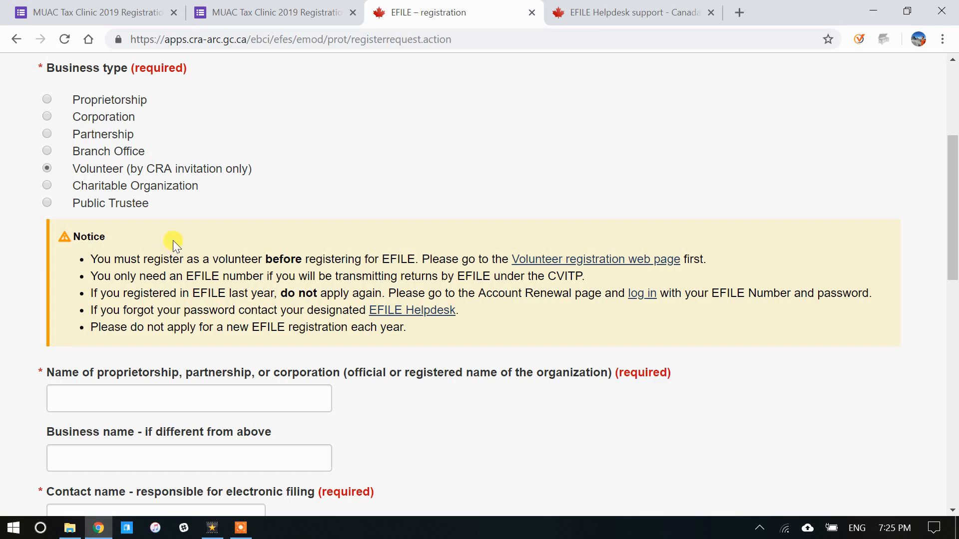
pyautogui.scroll(-3, 155, 232)
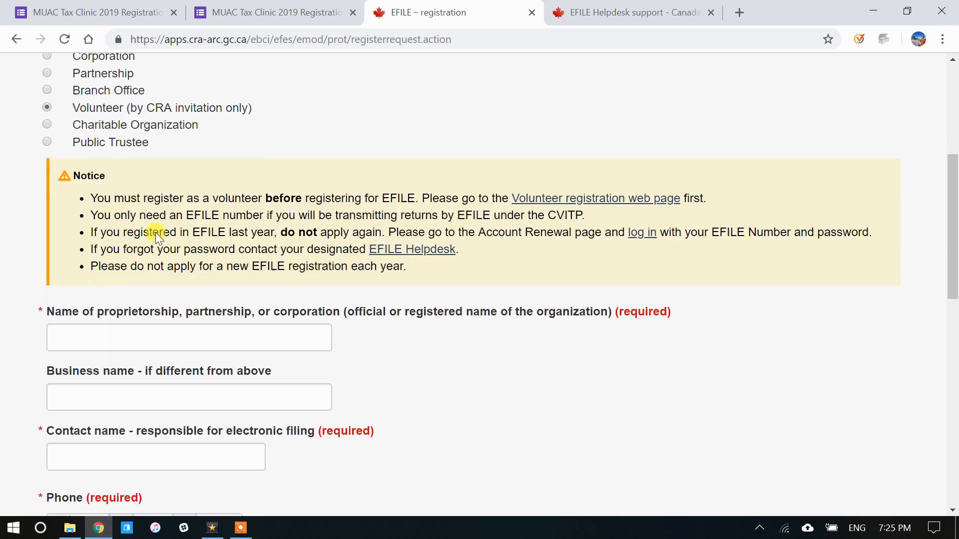
# Step: Autofill the organization name MacEwan University Accounting Club and the contact person's name
pyautogui.click(156, 246)
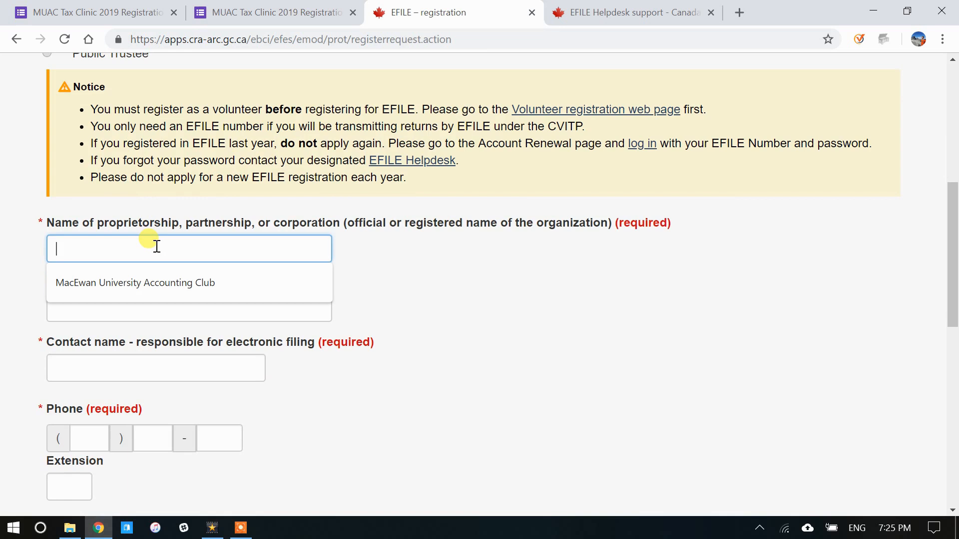
pyautogui.click(166, 276)
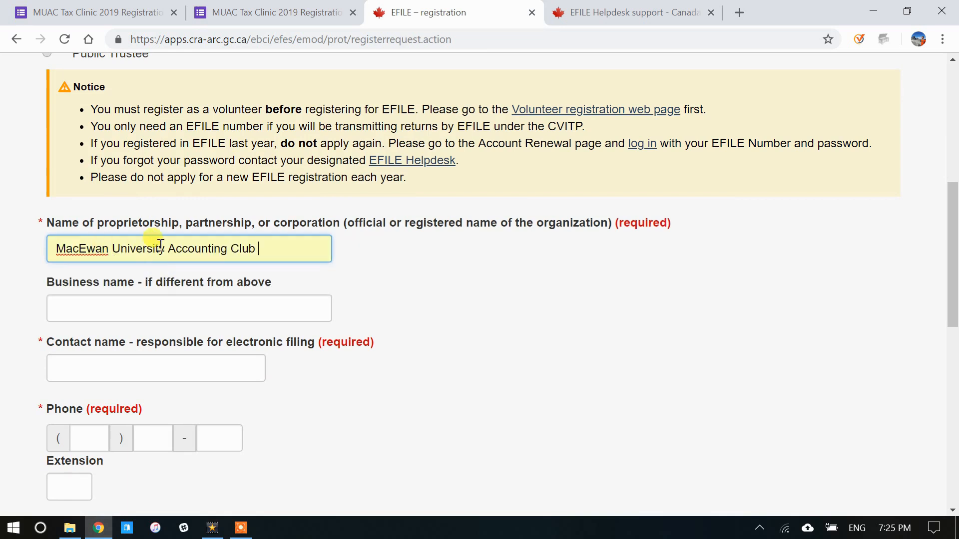
pyautogui.scroll(-1, 157, 243)
pyautogui.click(143, 282)
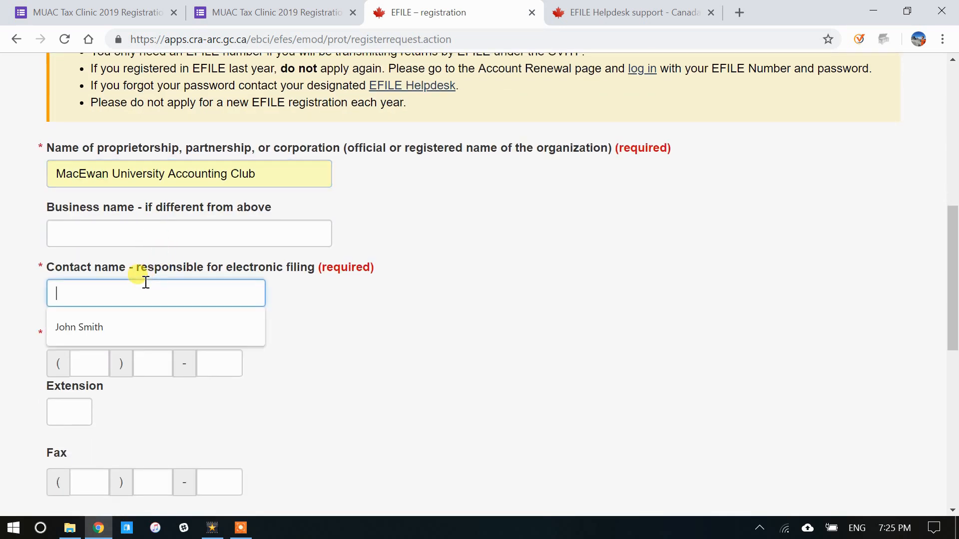
pyautogui.click(111, 322)
pyautogui.click(13, 286)
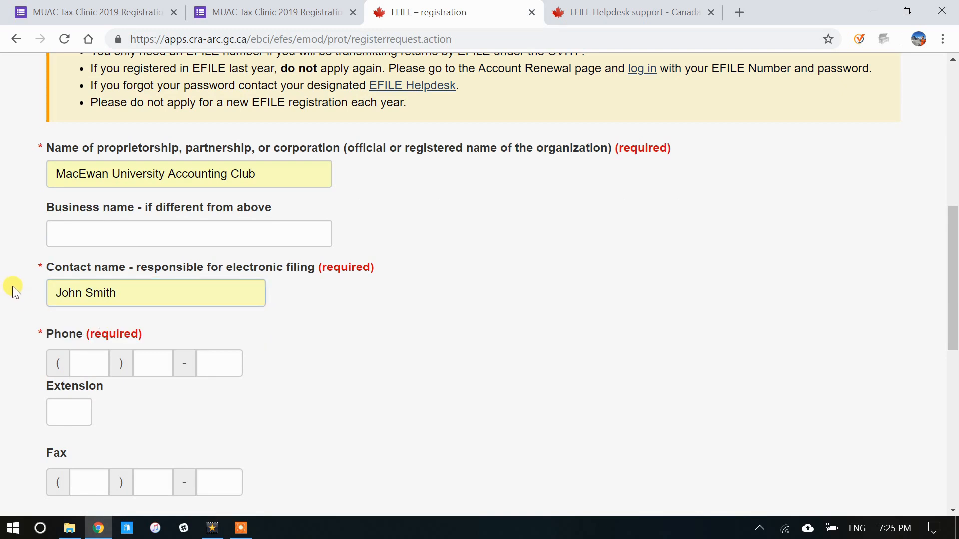
pyautogui.scroll(-3, 14, 286)
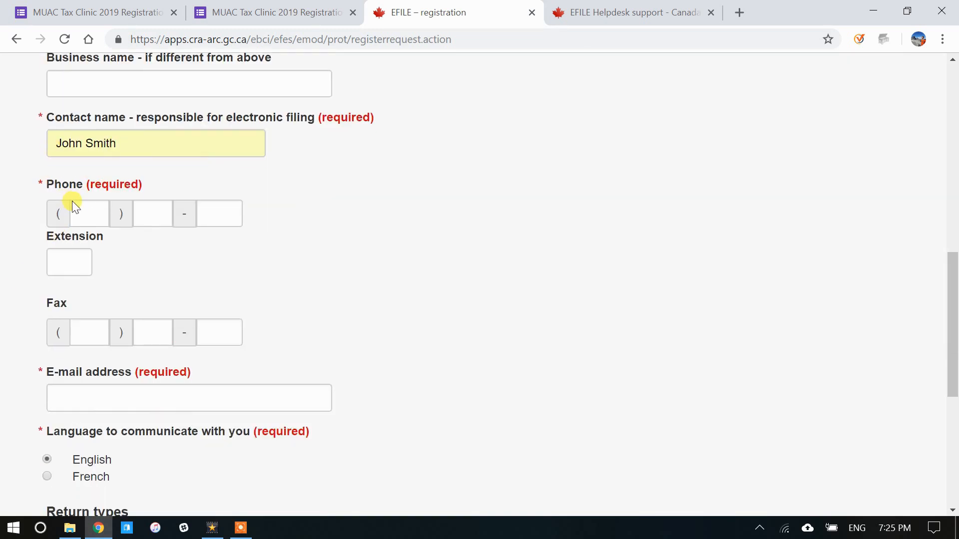
# Step: Autofill the contact's three-part phone number and e-mail address from saved data
pyautogui.click(94, 216)
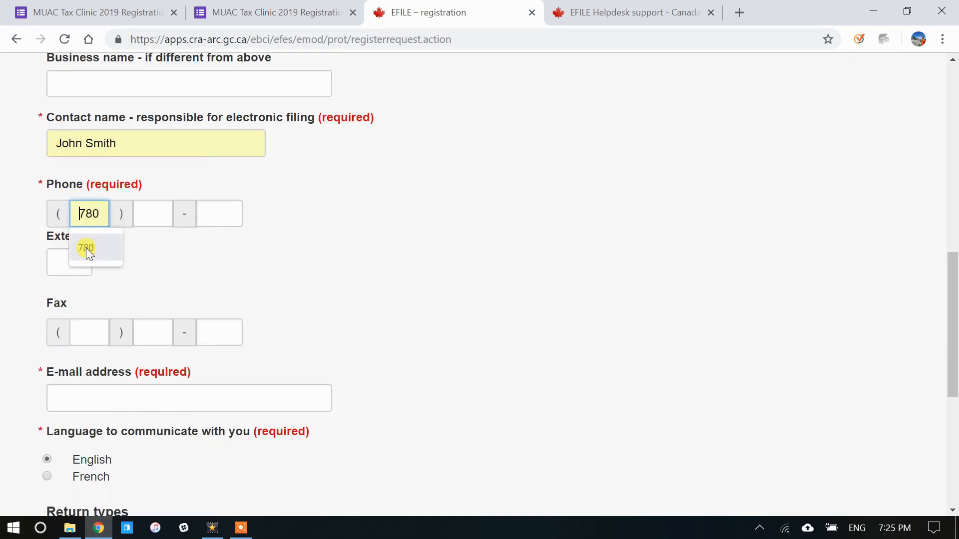
pyautogui.click(86, 247)
pyautogui.click(156, 212)
pyautogui.click(161, 247)
pyautogui.click(216, 213)
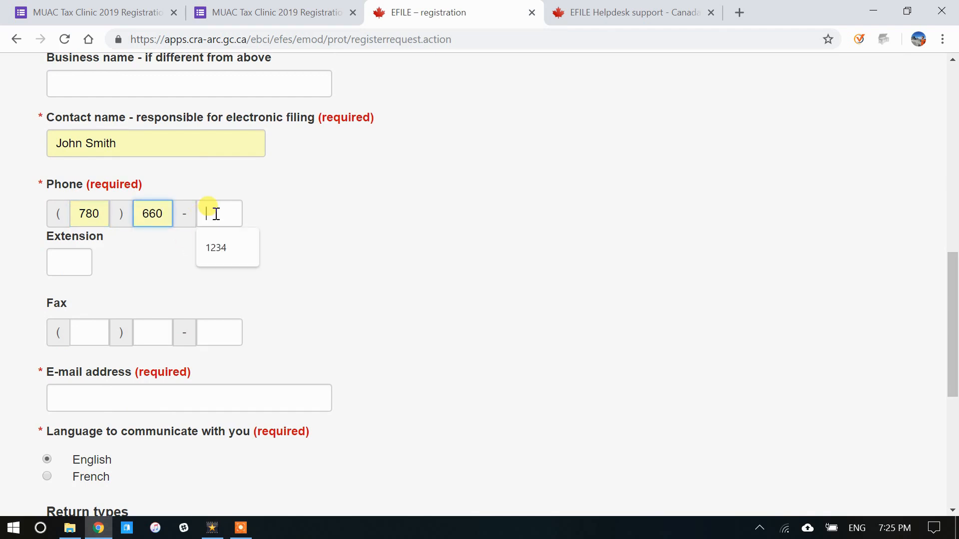
pyautogui.click(213, 244)
pyautogui.scroll(-1, 173, 282)
pyautogui.click(148, 320)
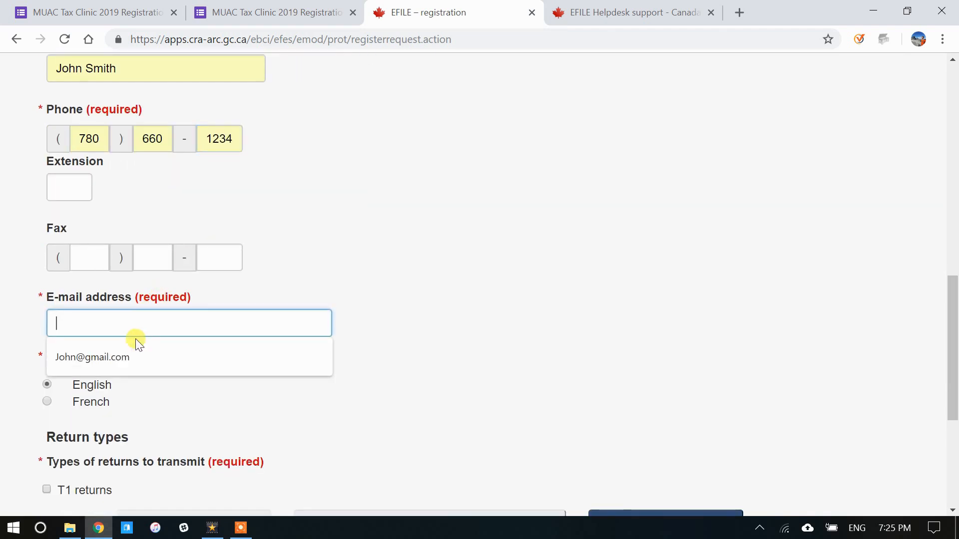
pyautogui.click(130, 353)
pyautogui.scroll(-1, 20, 319)
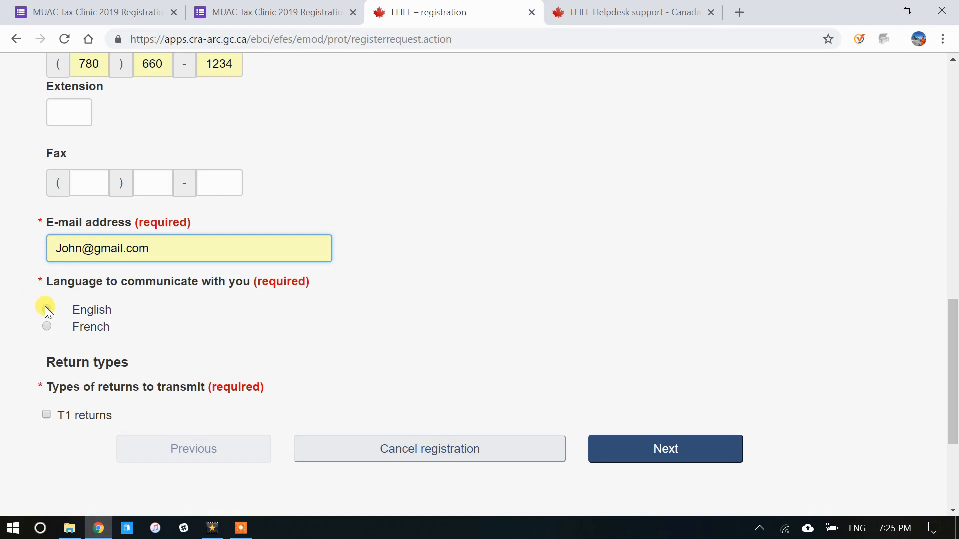
# Step: Select English and T1 returns, then advance to the address information page
pyautogui.click(46, 308)
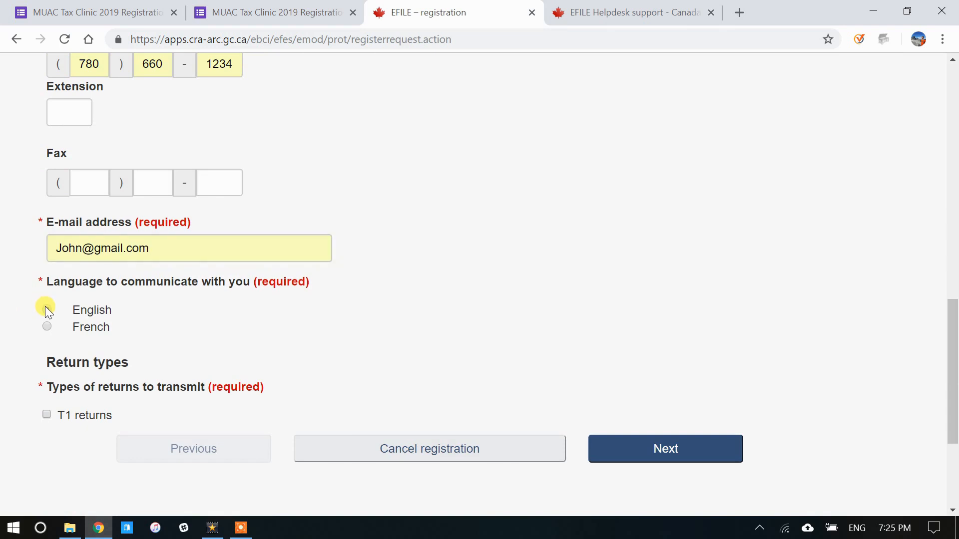
pyautogui.click(46, 414)
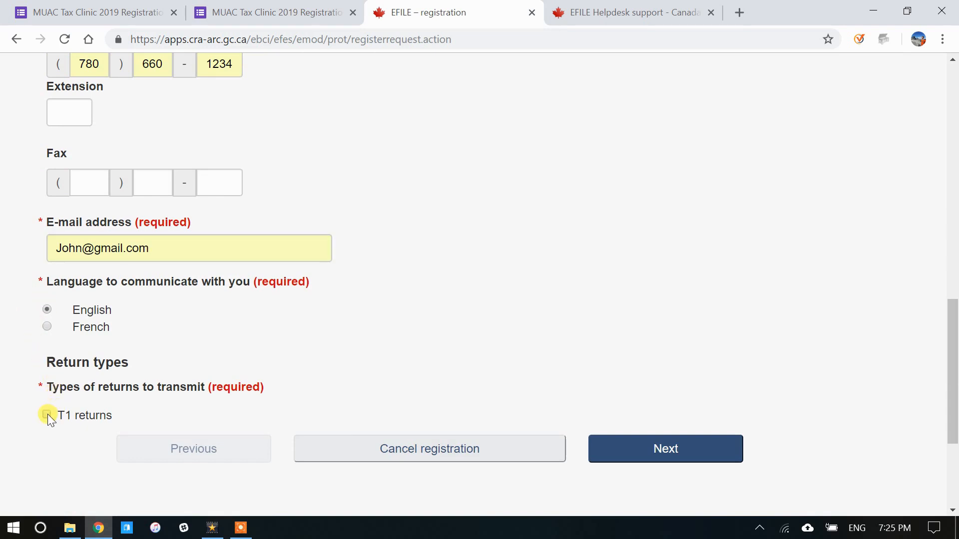
pyautogui.click(638, 445)
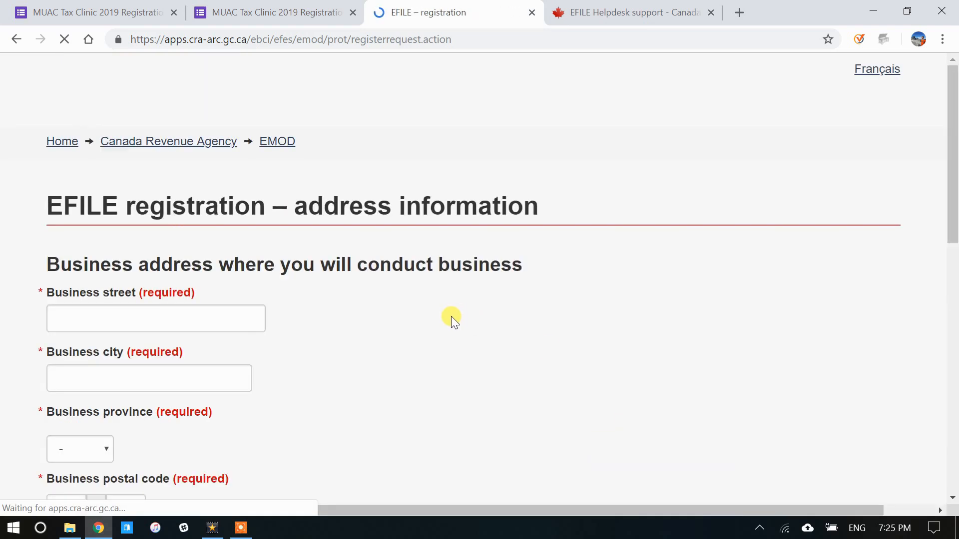
# Step: Fill in the business street, city, province AB and postal code
pyautogui.scroll(-3, 460, 304)
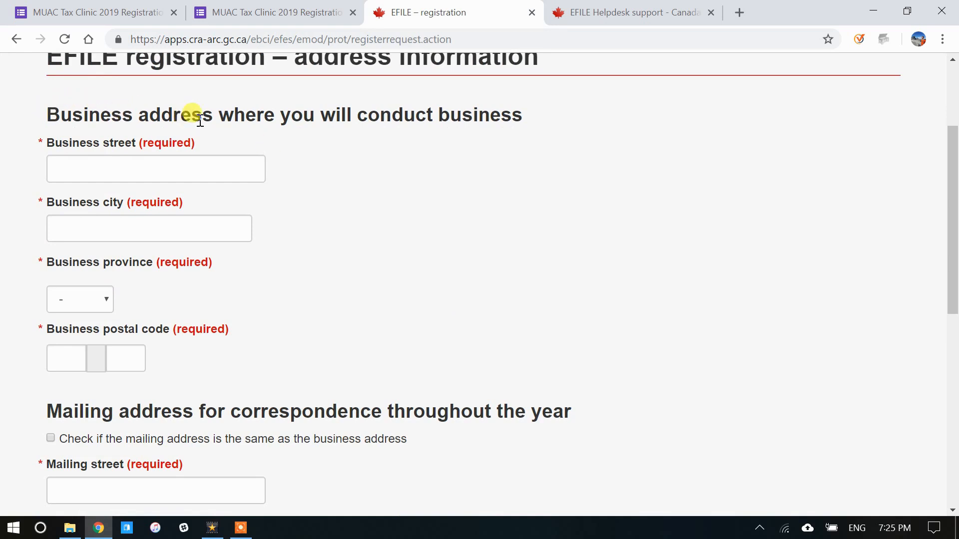
pyautogui.click(103, 165)
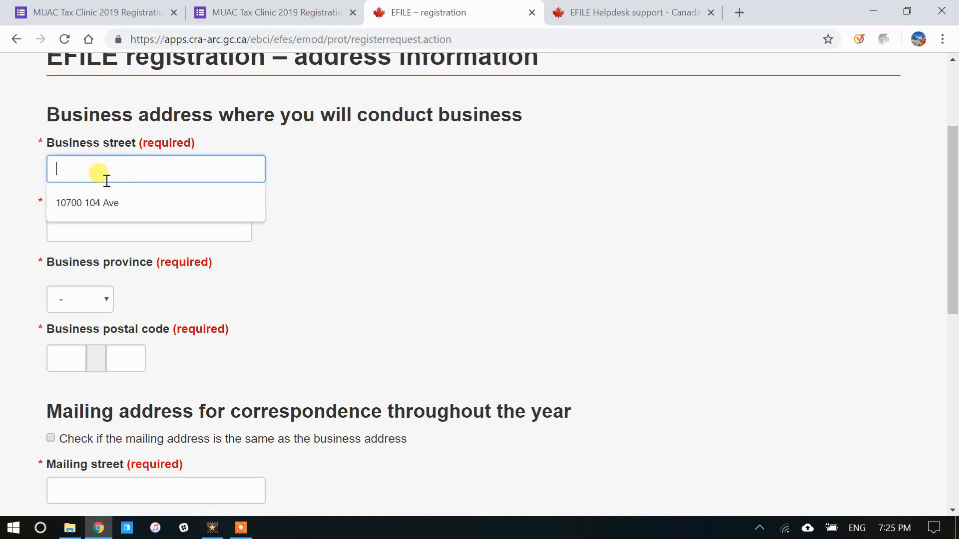
pyautogui.click(118, 202)
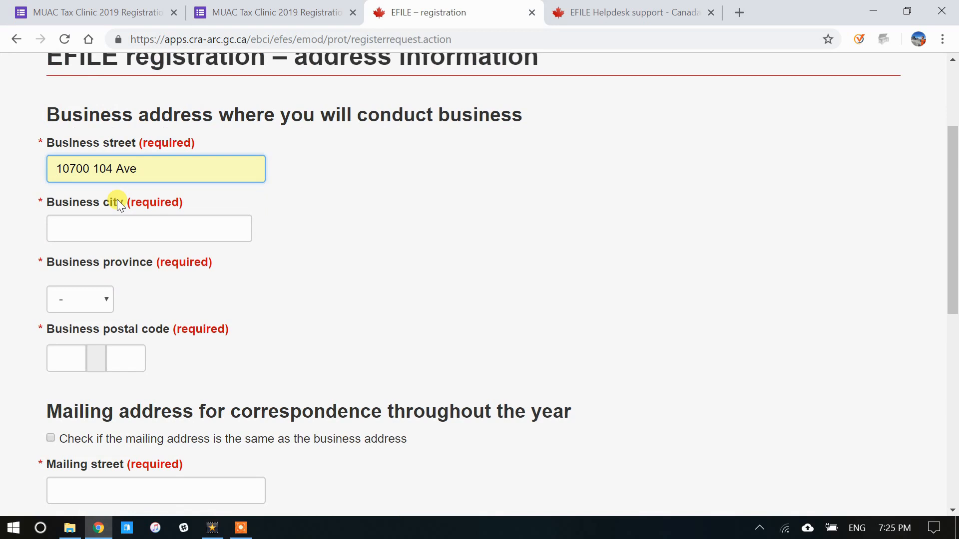
pyautogui.click(108, 228)
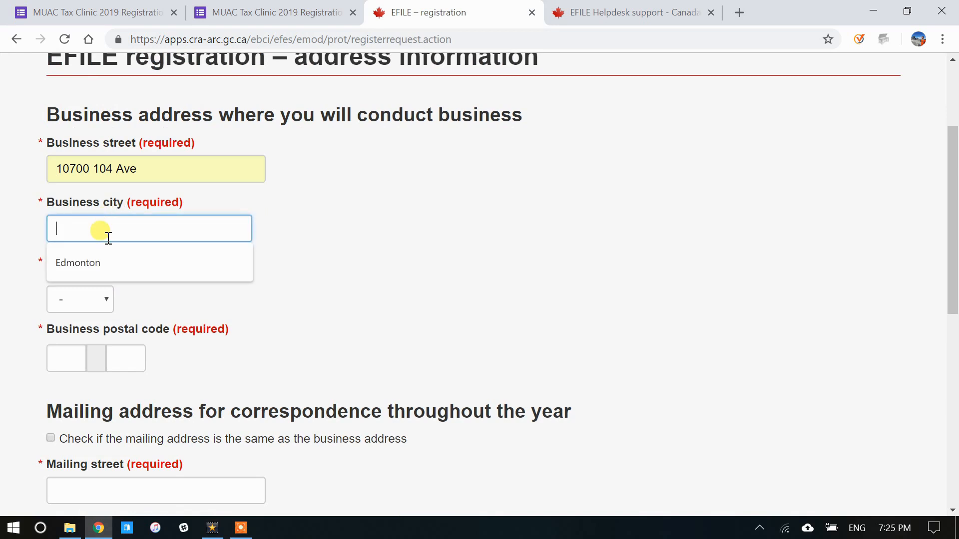
pyautogui.click(106, 259)
pyautogui.click(106, 299)
pyautogui.scroll(-1, 91, 92)
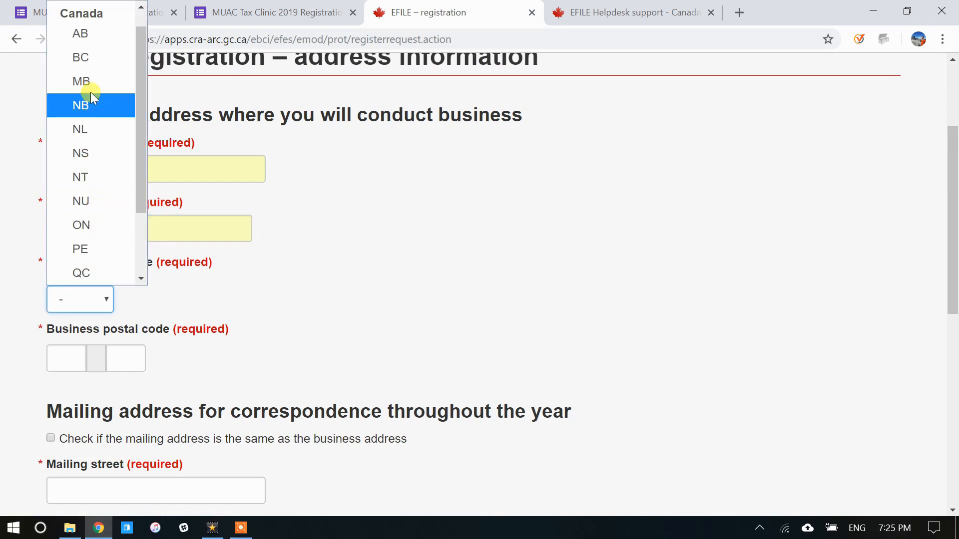
pyautogui.click(86, 32)
pyautogui.scroll(-5, 74, 190)
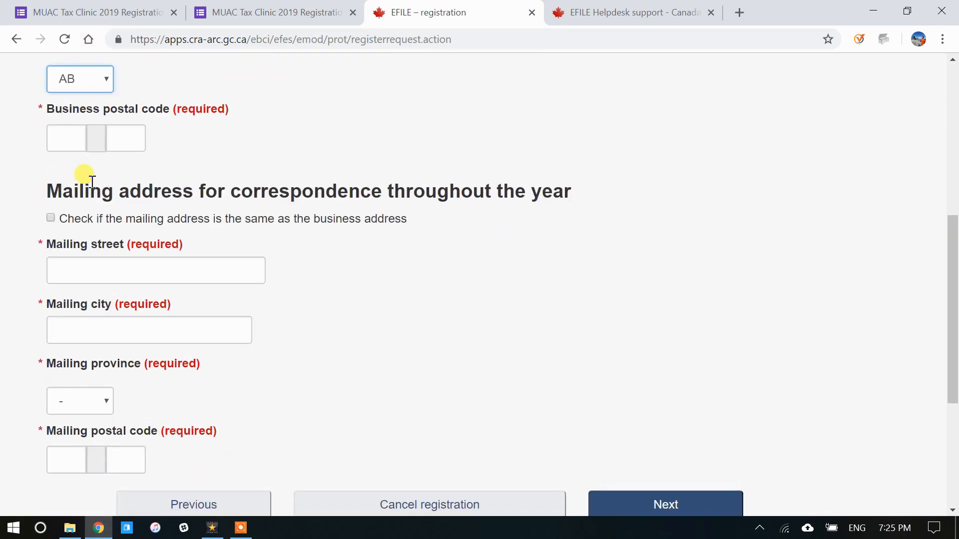
pyautogui.scroll(1, 75, 187)
pyautogui.click(70, 207)
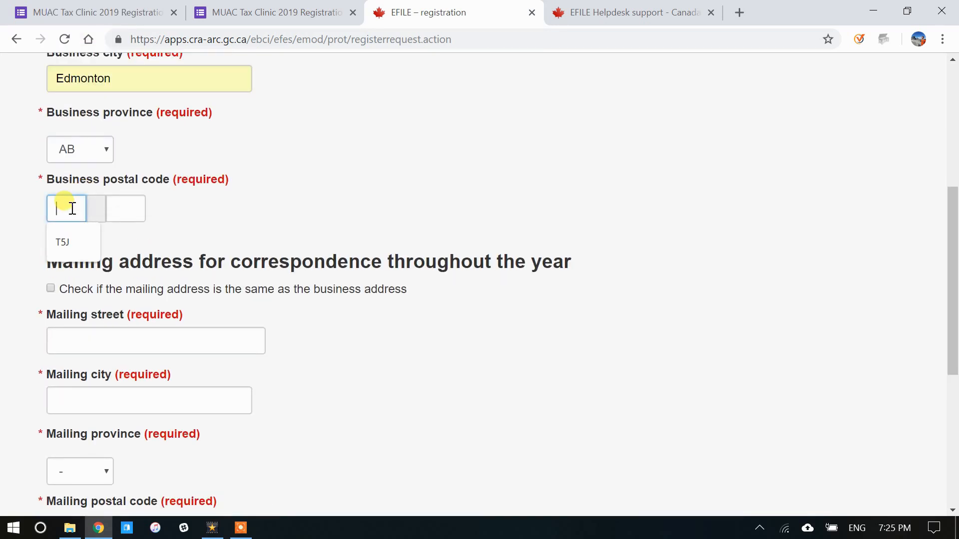
pyautogui.click(77, 242)
pyautogui.click(129, 208)
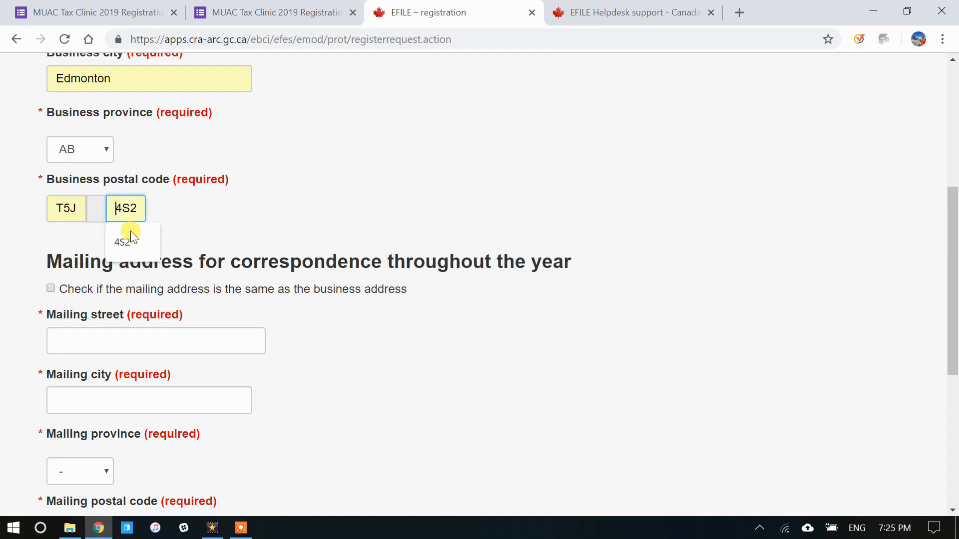
pyautogui.click(130, 240)
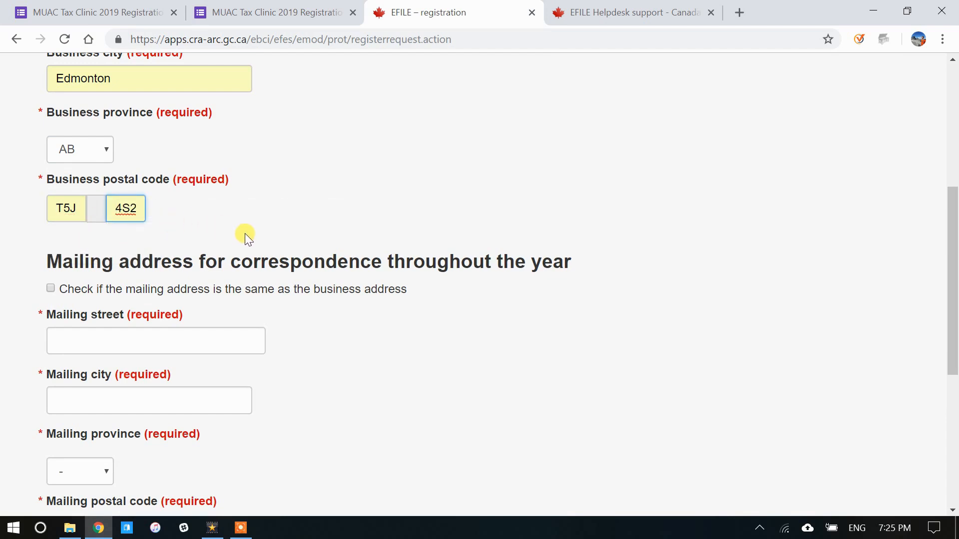
pyautogui.scroll(-3, 275, 236)
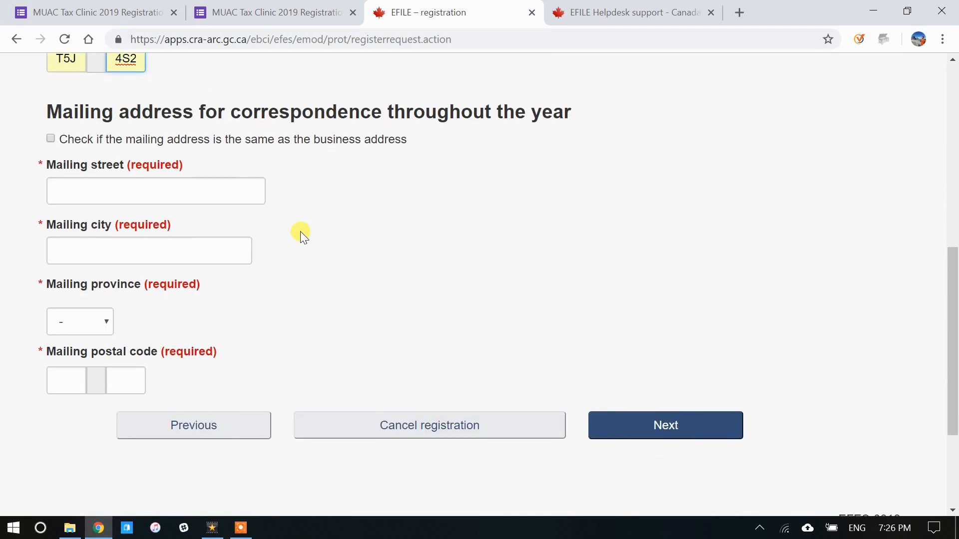
# Step: Fill in the mailing street, city Edmonton, province AB and postal code
pyautogui.click(175, 193)
pyautogui.click(142, 226)
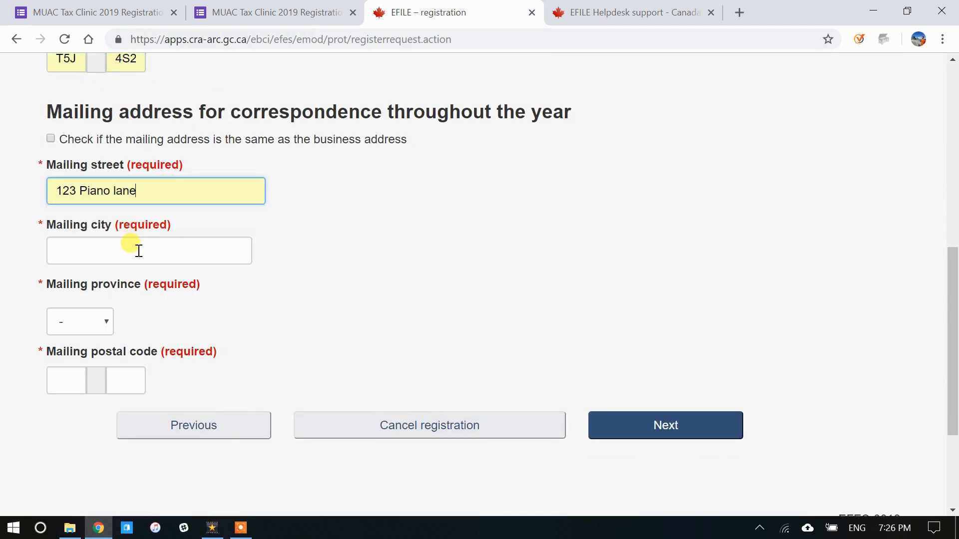
pyautogui.click(138, 251)
pyautogui.click(107, 278)
pyautogui.click(102, 322)
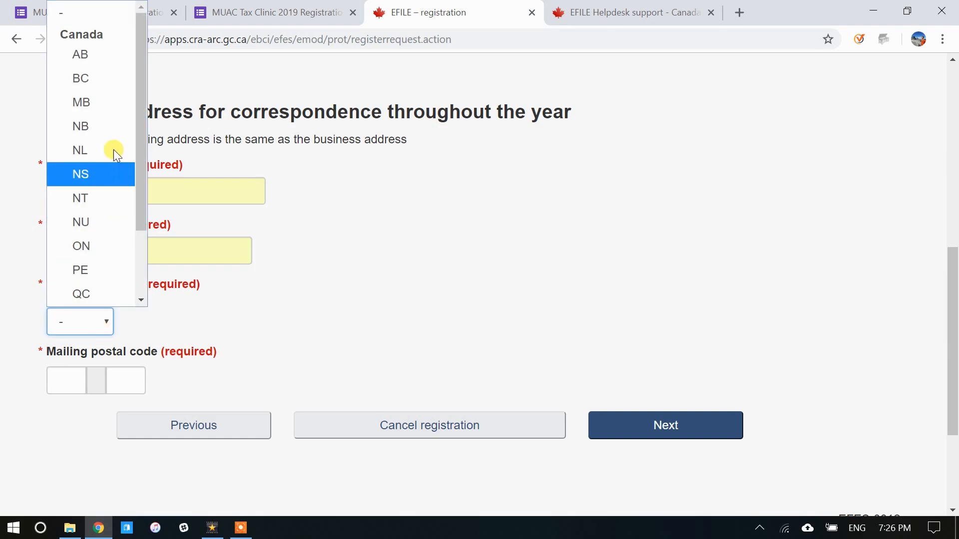
pyautogui.click(104, 61)
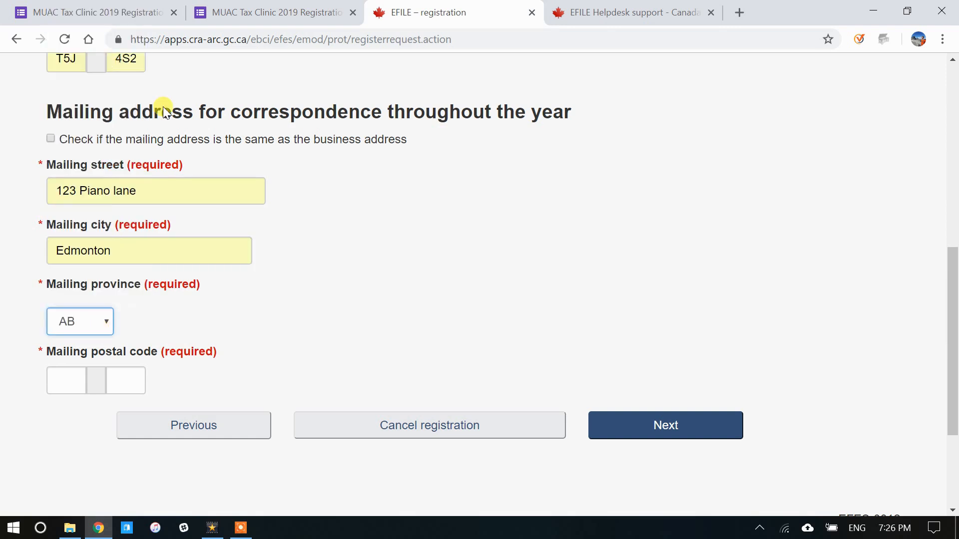
pyautogui.click(70, 382)
pyautogui.write('T6J')
pyautogui.click(124, 380)
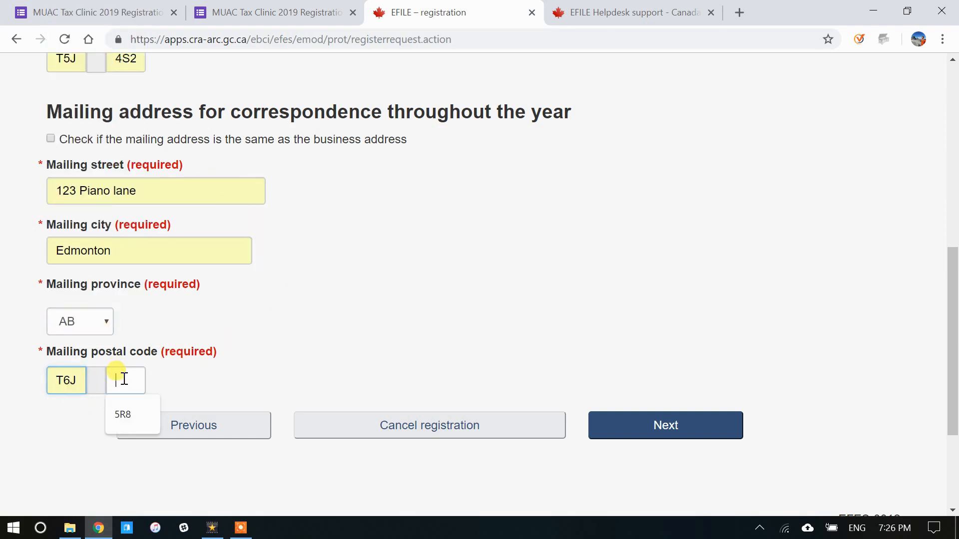
pyautogui.click(124, 415)
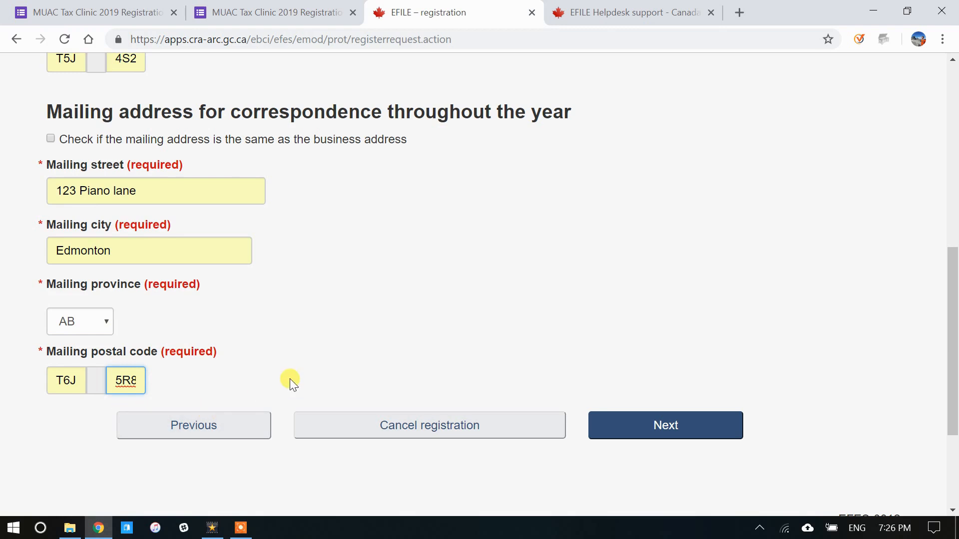
# Step: On the applicant page, autofill the applicant's name, enter their SIN, and keep title Volunteer
pyautogui.click(624, 424)
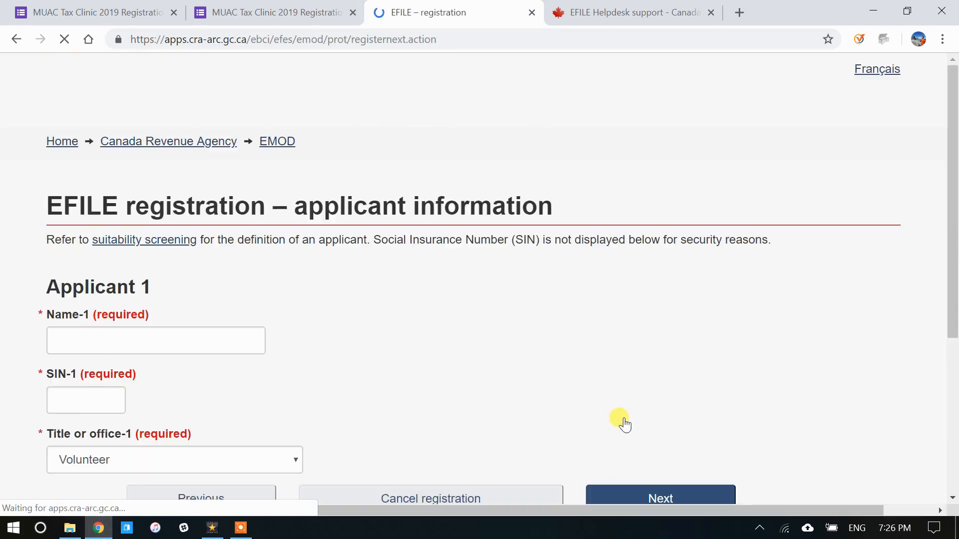
pyautogui.click(248, 264)
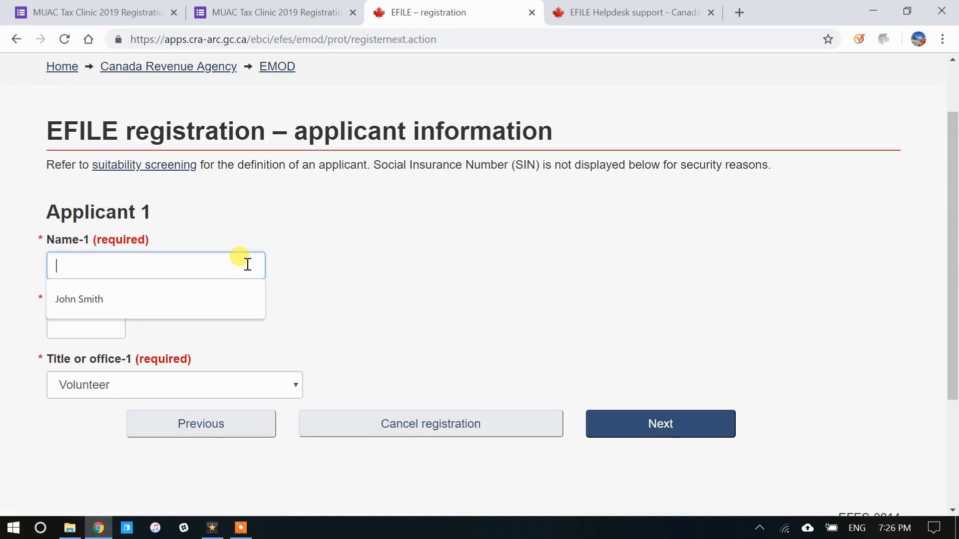
pyautogui.click(153, 297)
pyautogui.click(110, 327)
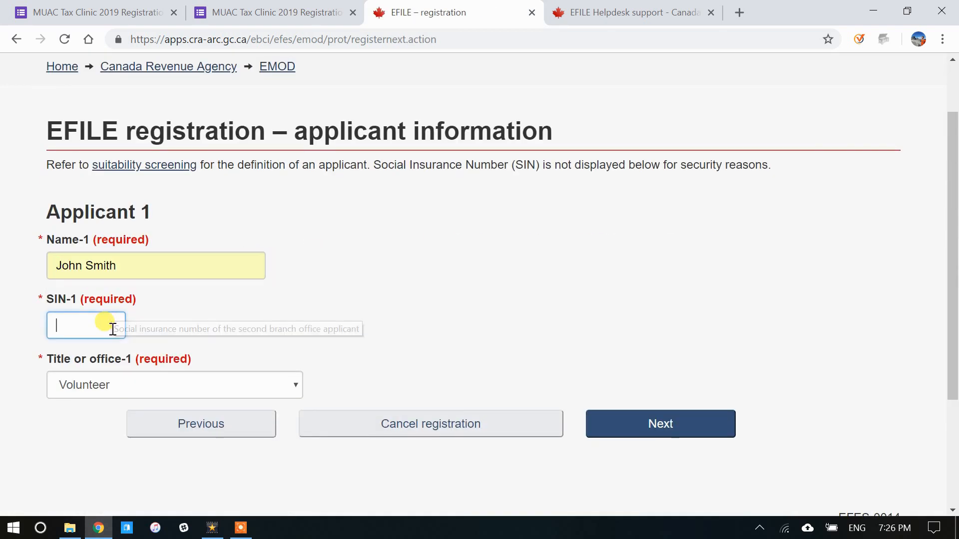
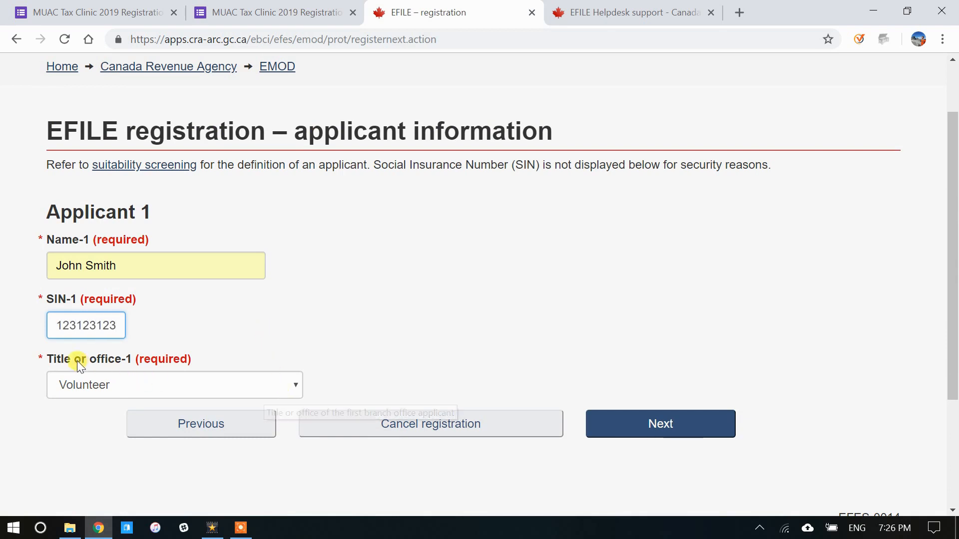
pyautogui.click(99, 385)
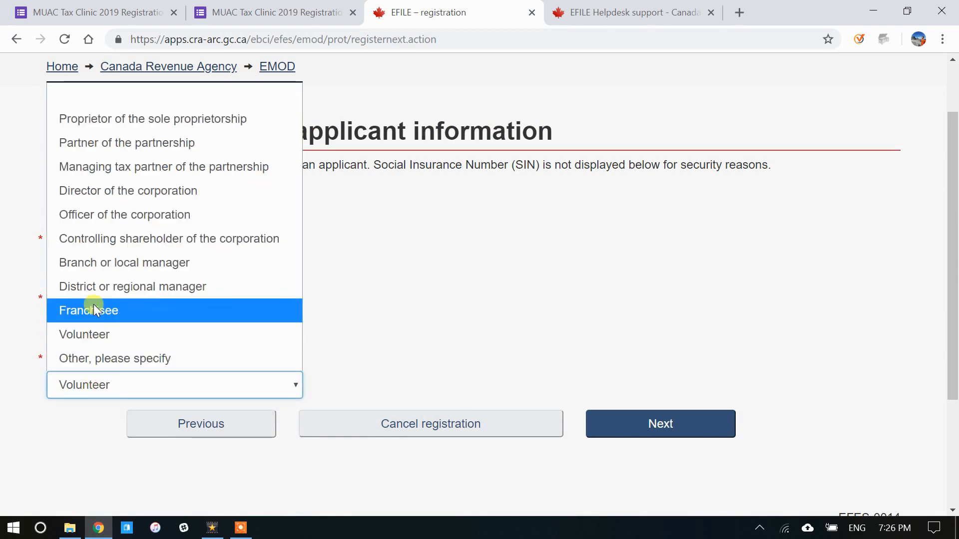
pyautogui.click(95, 338)
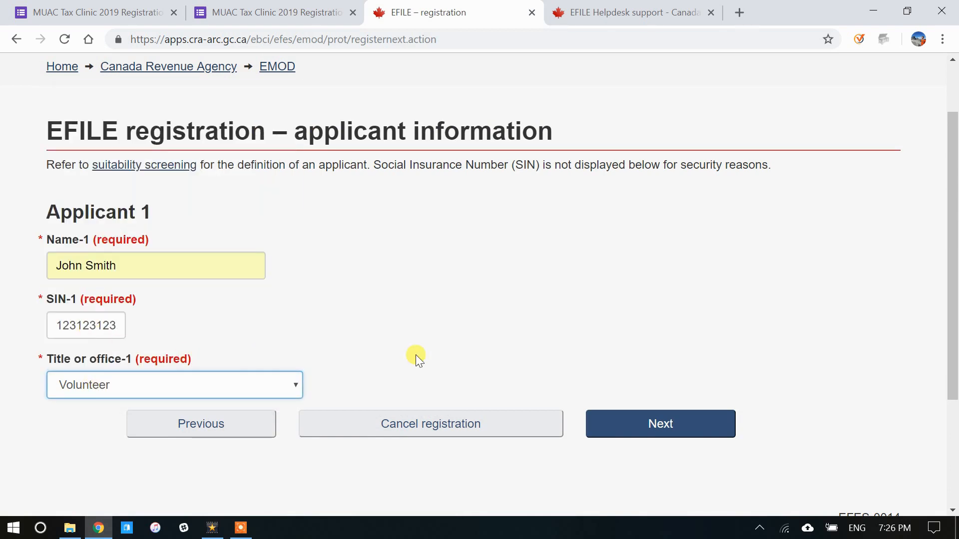
# Step: Advance to the security methods page and copy the three required methods from the Google Form
pyautogui.click(606, 426)
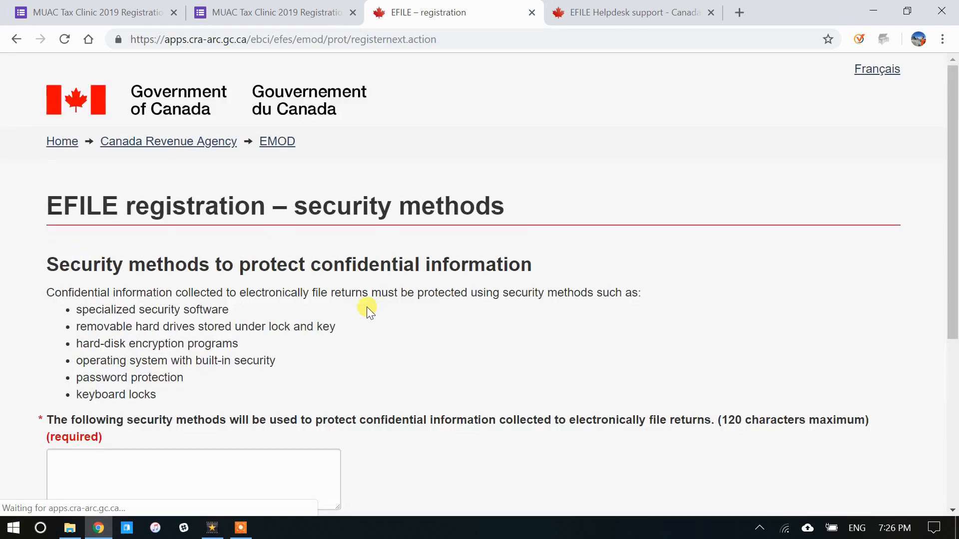
pyautogui.scroll(-2, 317, 241)
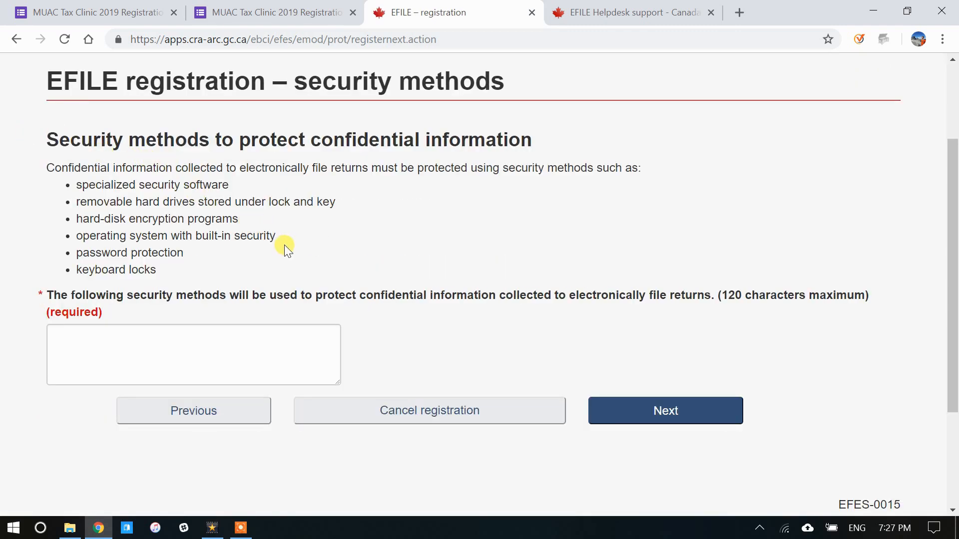
pyautogui.click(283, 13)
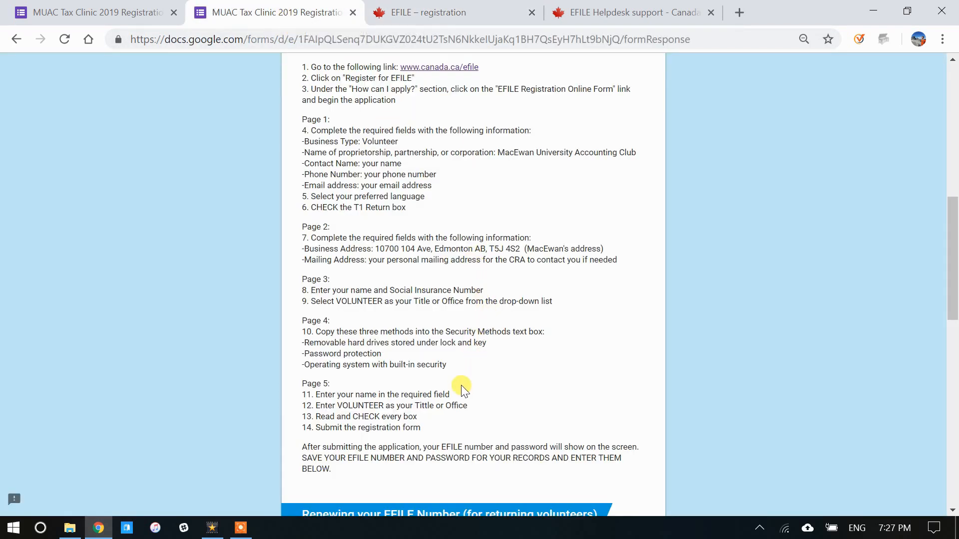
pyautogui.moveTo(446, 365); pyautogui.dragTo(299, 340)
pyautogui.hotkey('ctrl', 'c')
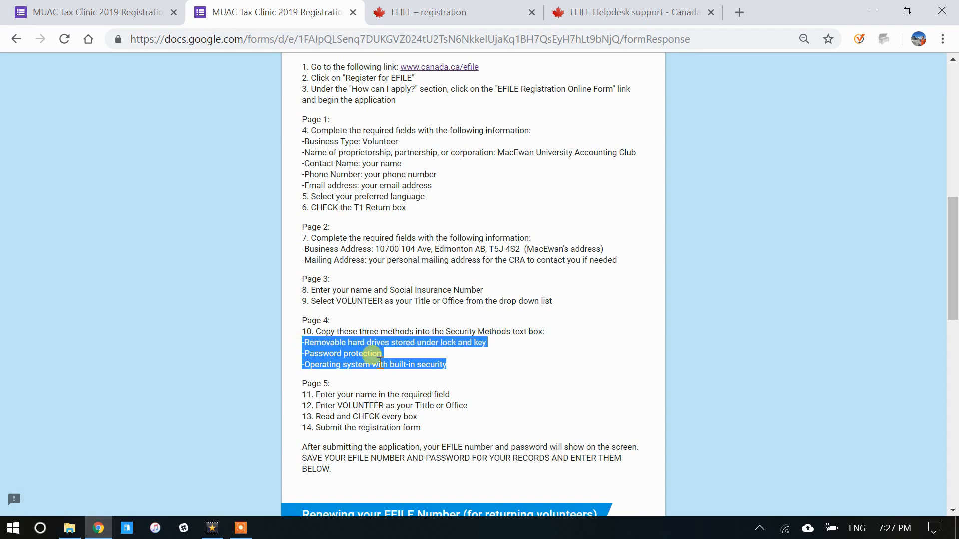
pyautogui.click(429, 12)
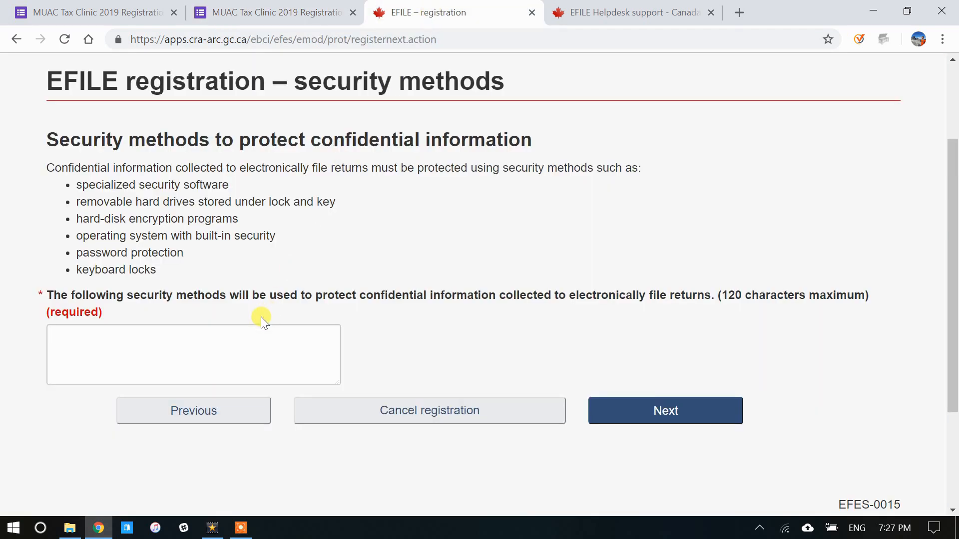
# Step: Paste the three copied security methods into the required security methods box
pyautogui.click(246, 344)
pyautogui.hotkey('ctrl', 'v')
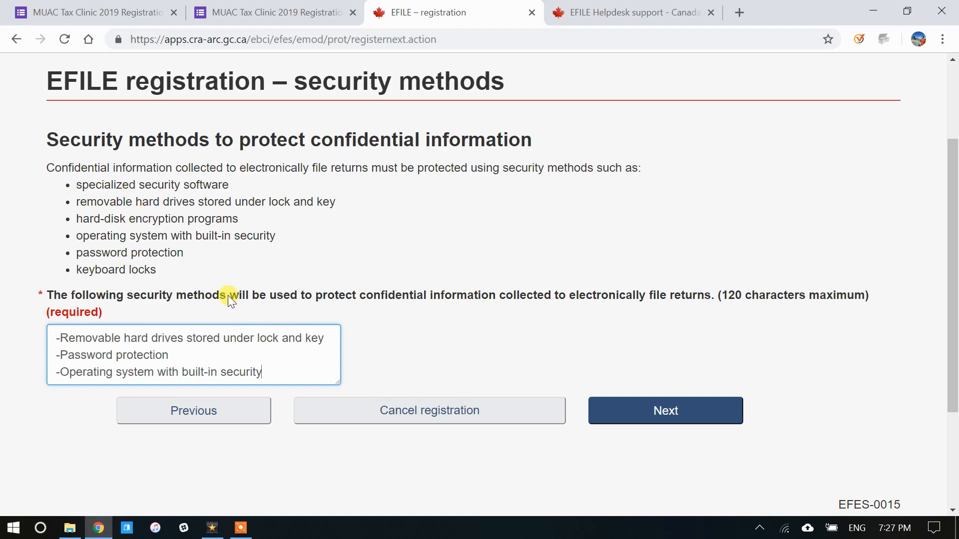
# Step: Move to the certification page and agree to comply with CRA procedures
pyautogui.click(605, 412)
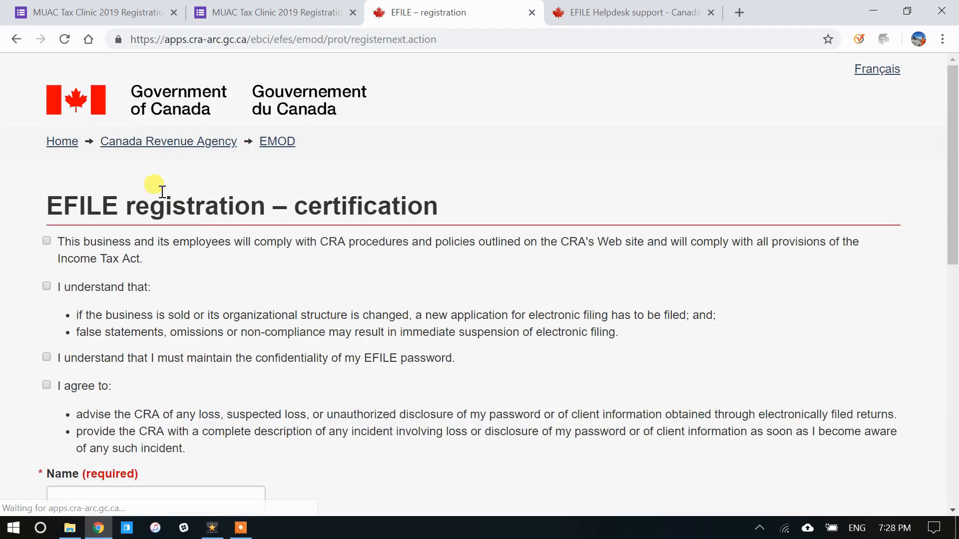
pyautogui.scroll(-3, 214, 188)
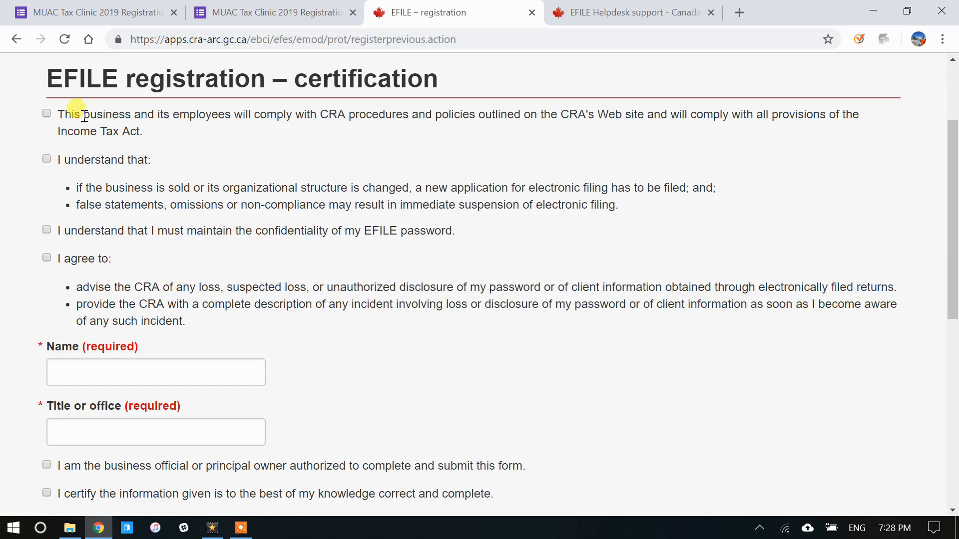
pyautogui.click(47, 113)
pyautogui.scroll(-3, 25, 270)
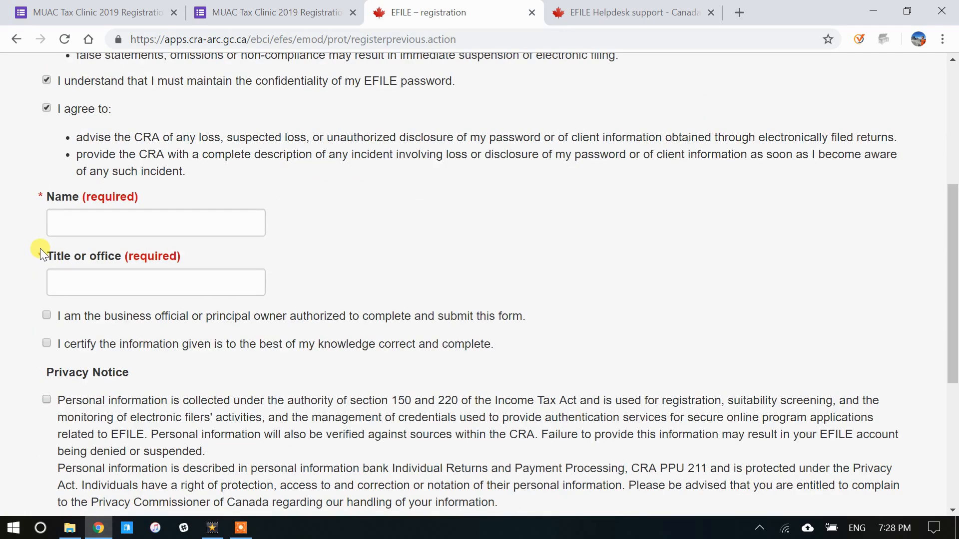
# Step: Autofill the certifier's name, set title Volunteer, and tick the official, correctness and privacy declarations
pyautogui.click(74, 224)
pyautogui.click(76, 256)
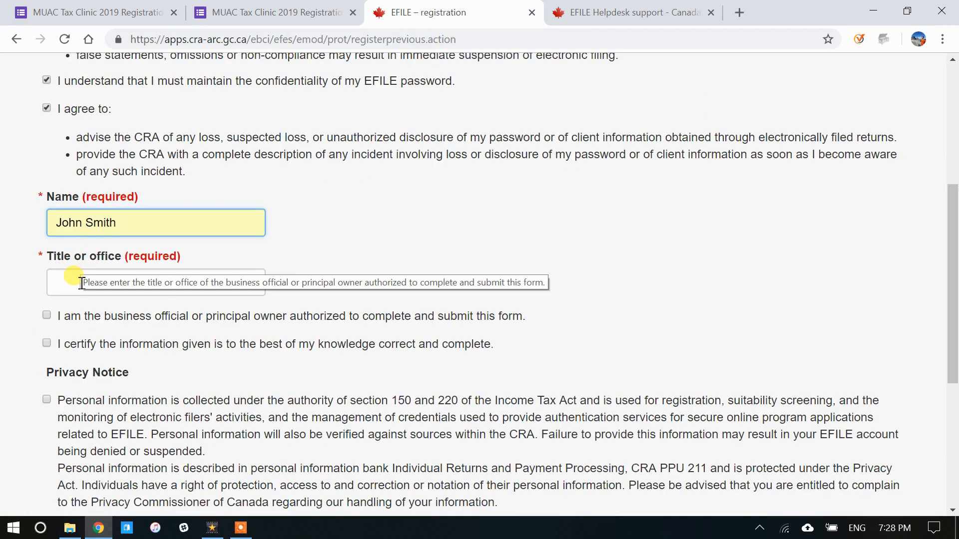
pyautogui.click(77, 282)
pyautogui.click(76, 309)
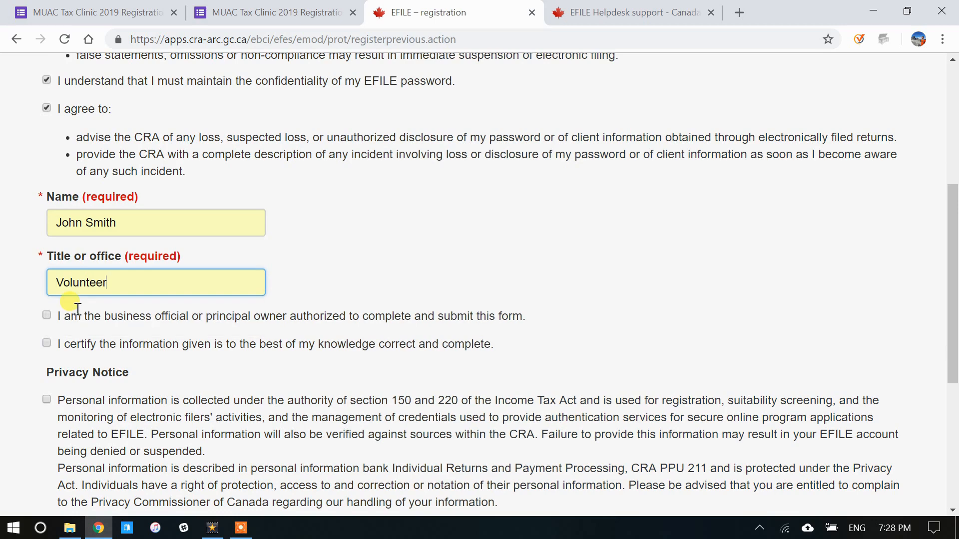
pyautogui.click(47, 315)
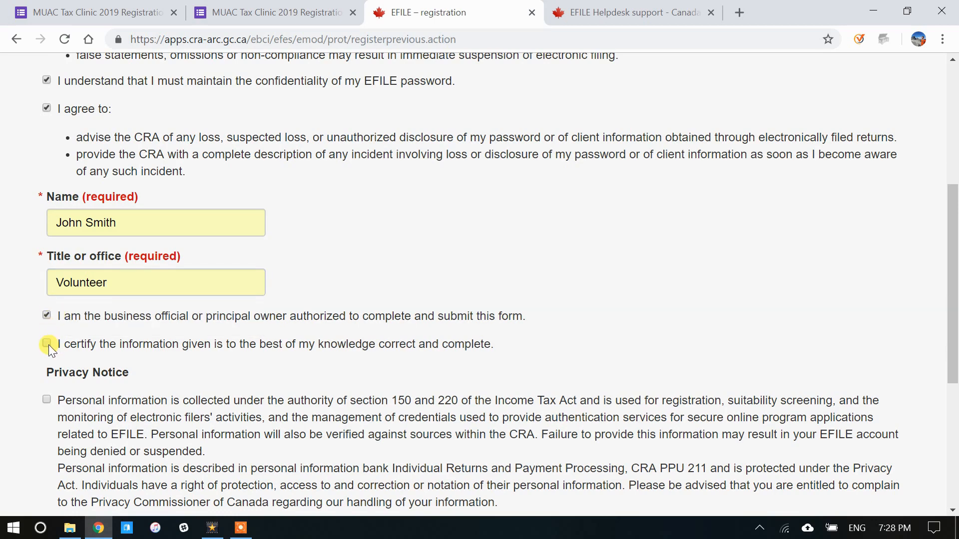
pyautogui.click(47, 344)
pyautogui.click(47, 399)
pyautogui.scroll(-3, 420, 278)
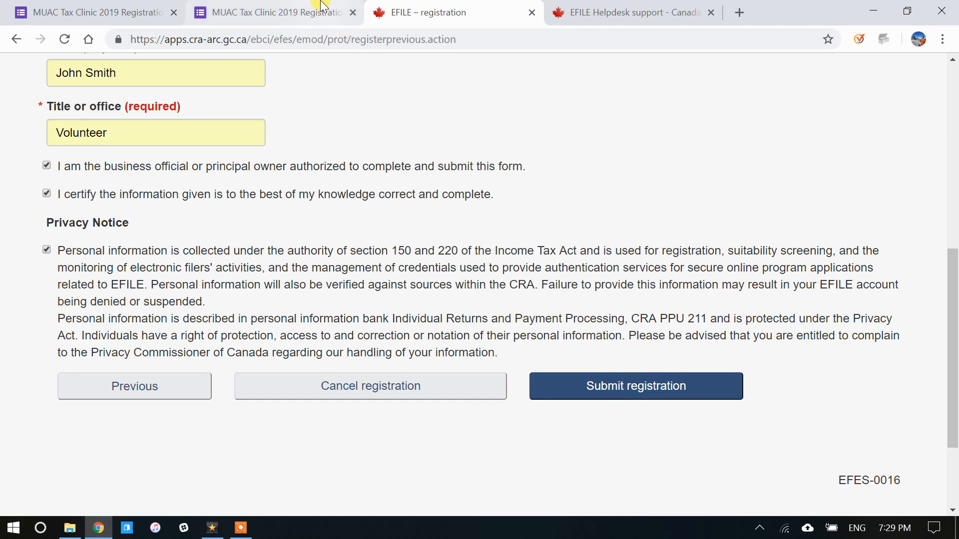
# Step: In the MUAC Tax Clinic Google Form, scroll to the EFILE section and select the EFILE Number and Password fields
pyautogui.click(330, 12)
pyautogui.click(497, 283)
pyautogui.scroll(-15, 496, 282)
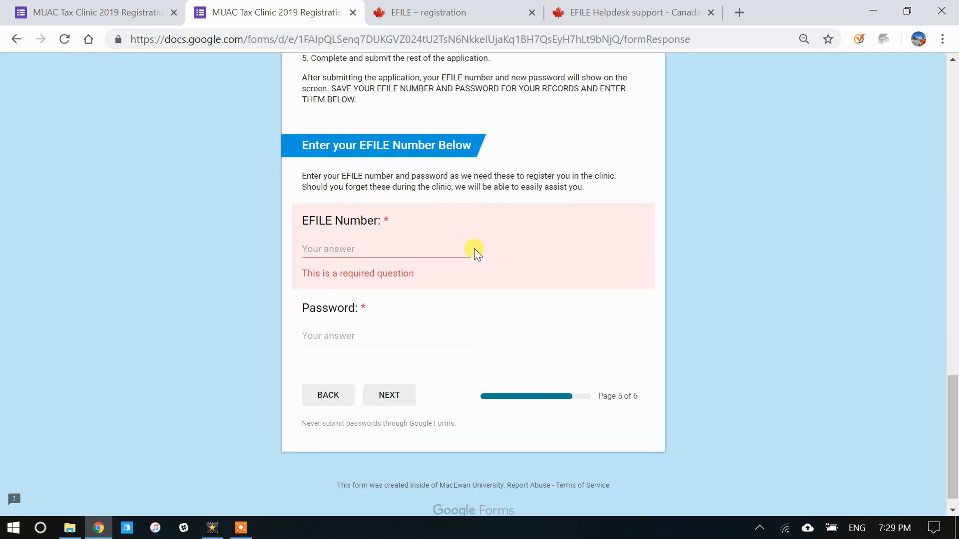
pyautogui.click(346, 247)
pyautogui.click(345, 334)
# Step: Go back to the 'EFILE – registration' certification page in the browser
pyautogui.click(477, 5)
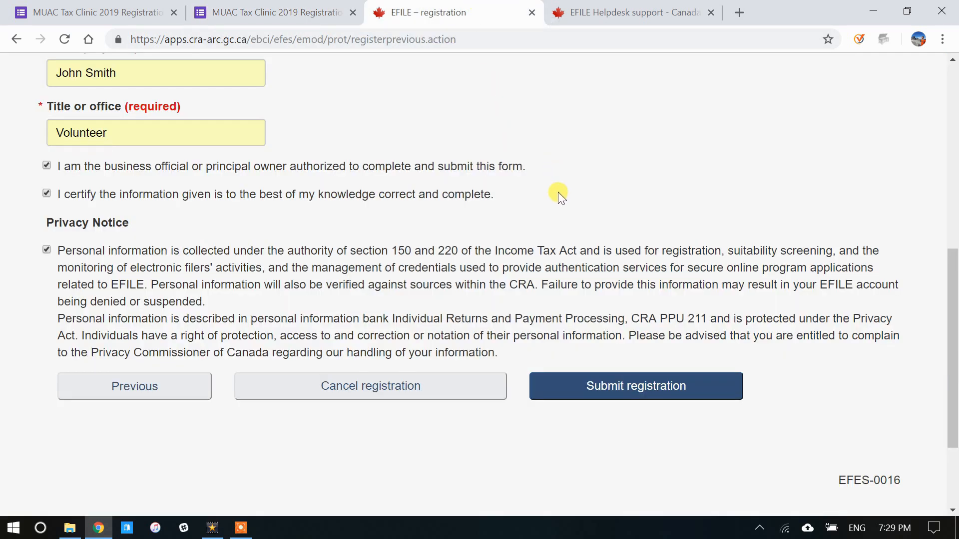